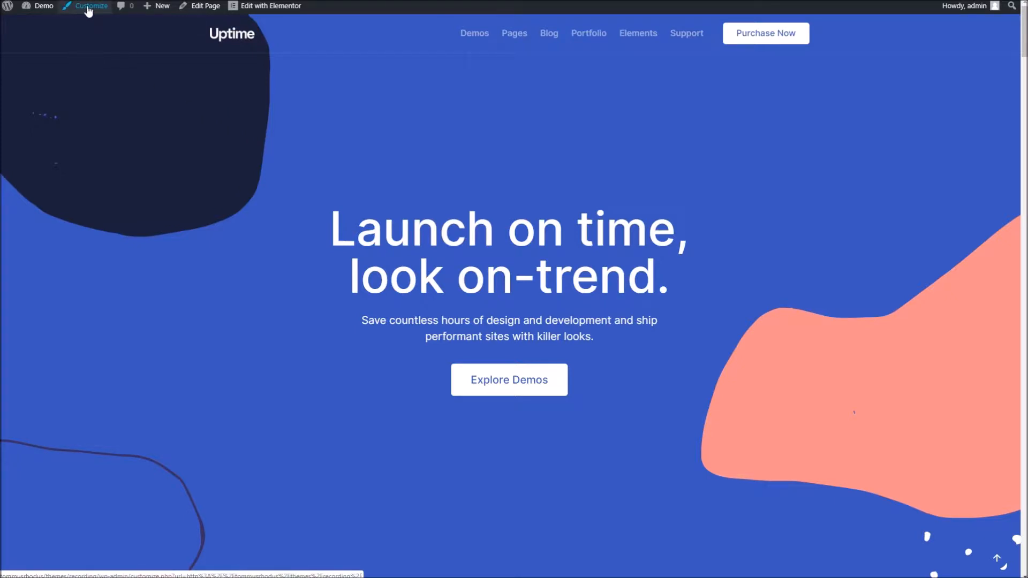
- Open the theme Customizer from the site's admin dashboard and look through its list of settings sections
mouse_move(42, 6)
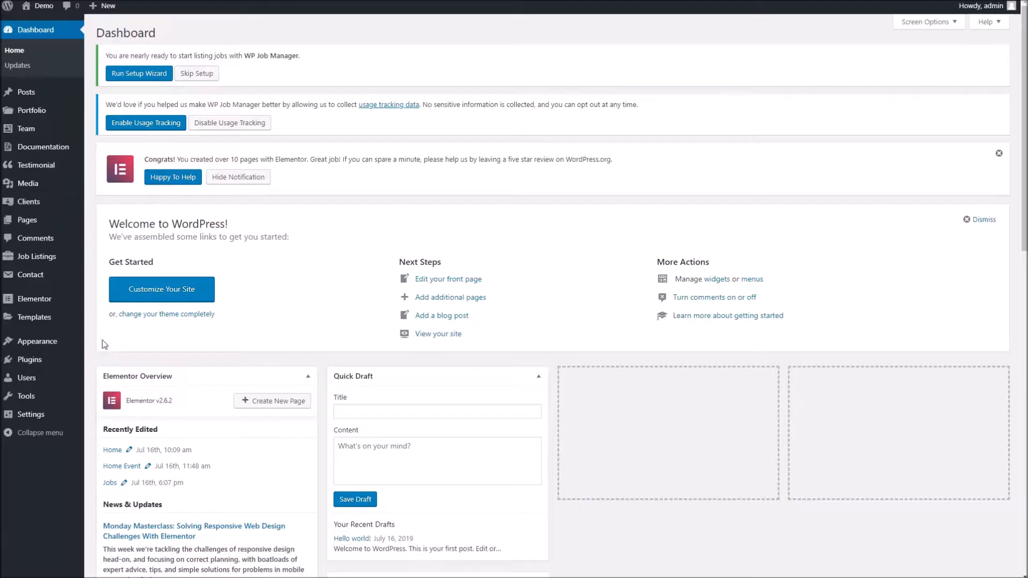
mouse_move(42, 345)
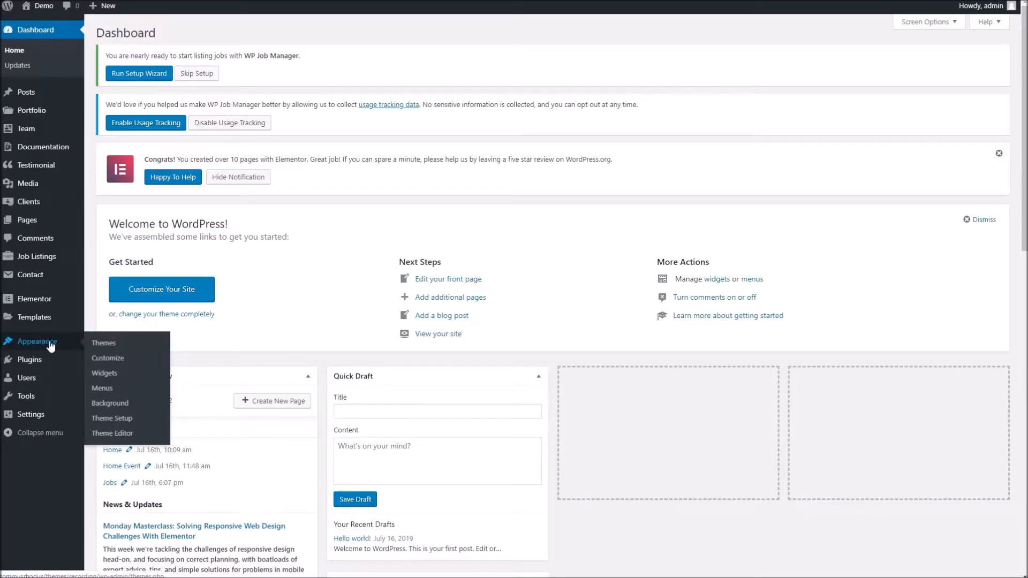
left_click(114, 358)
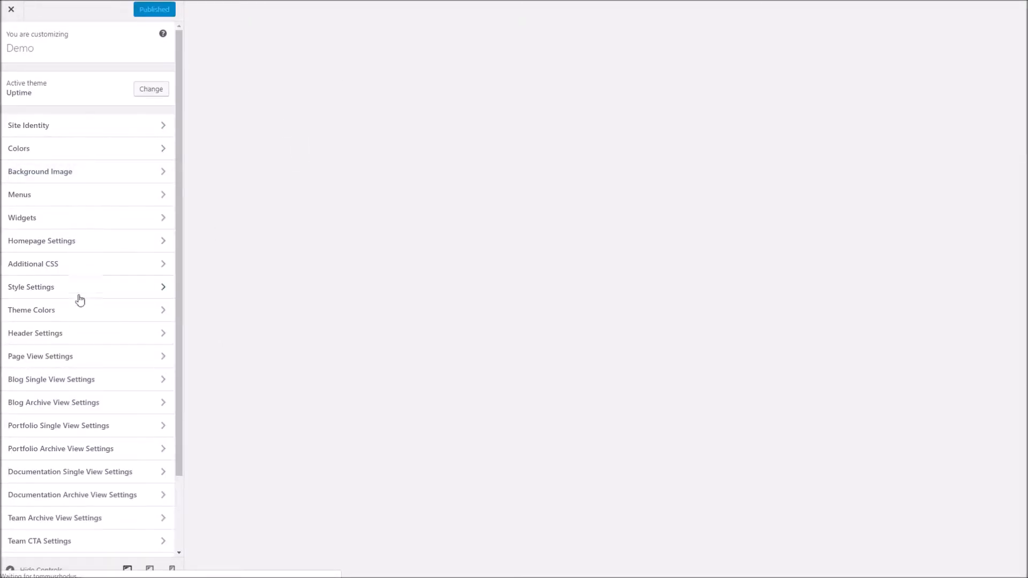
scroll(80, 299, "down", 2)
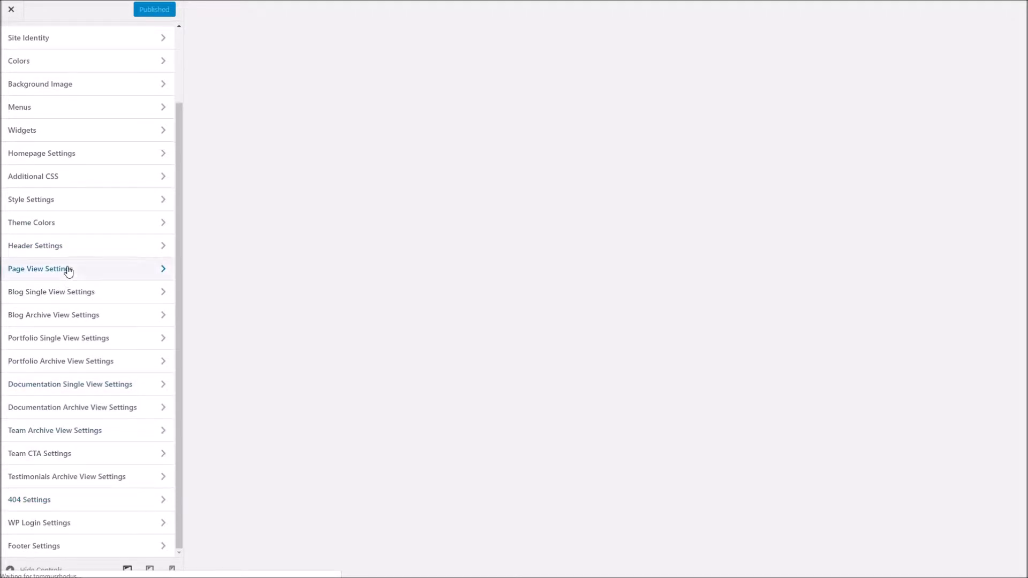
scroll(68, 272, "up", 2)
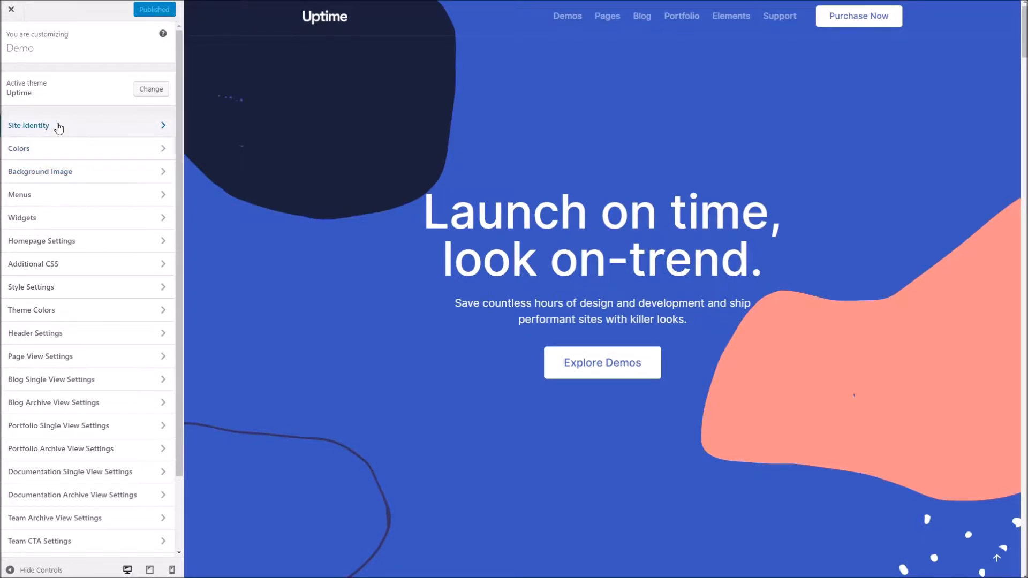
- Review the Site Identity options and the Background Color option in Colors, returning to the Customizer's main list
left_click(59, 127)
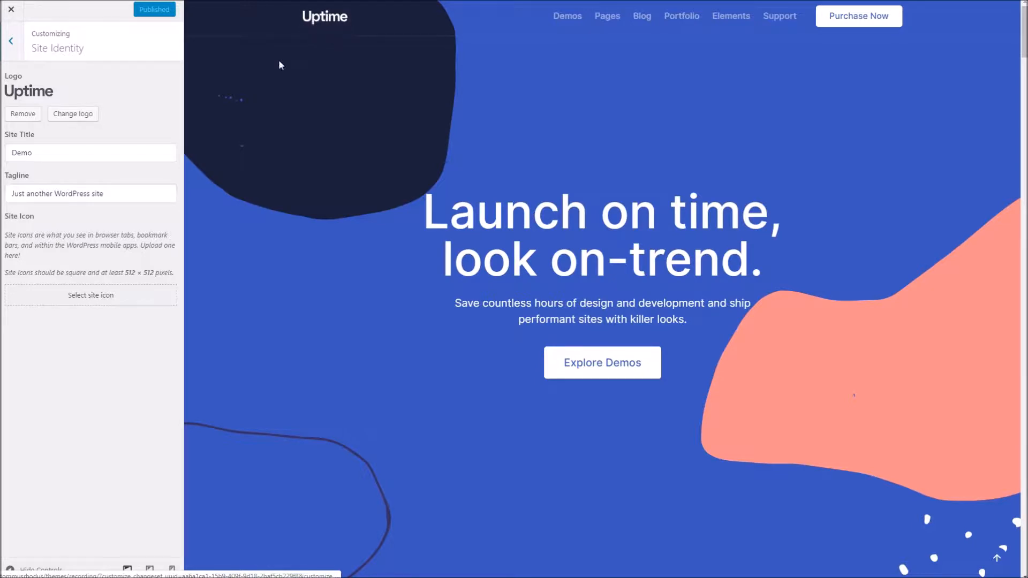
left_click(8, 43)
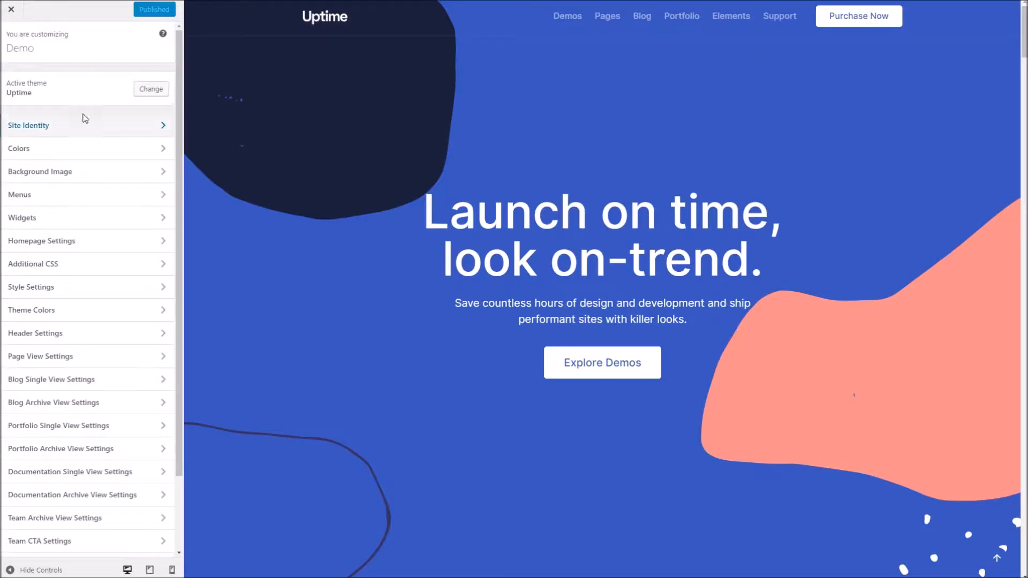
left_click(71, 151)
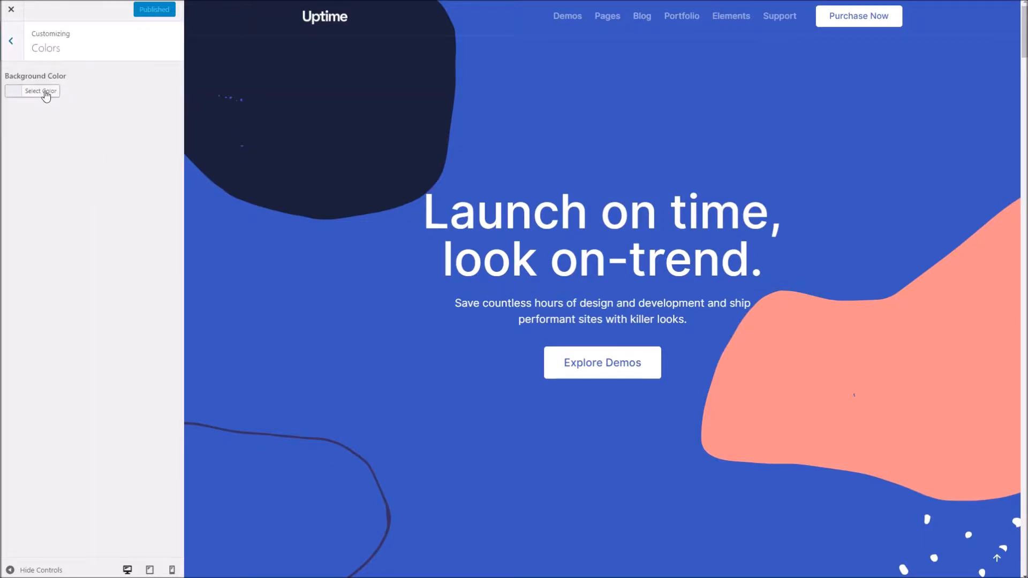
left_click(20, 57)
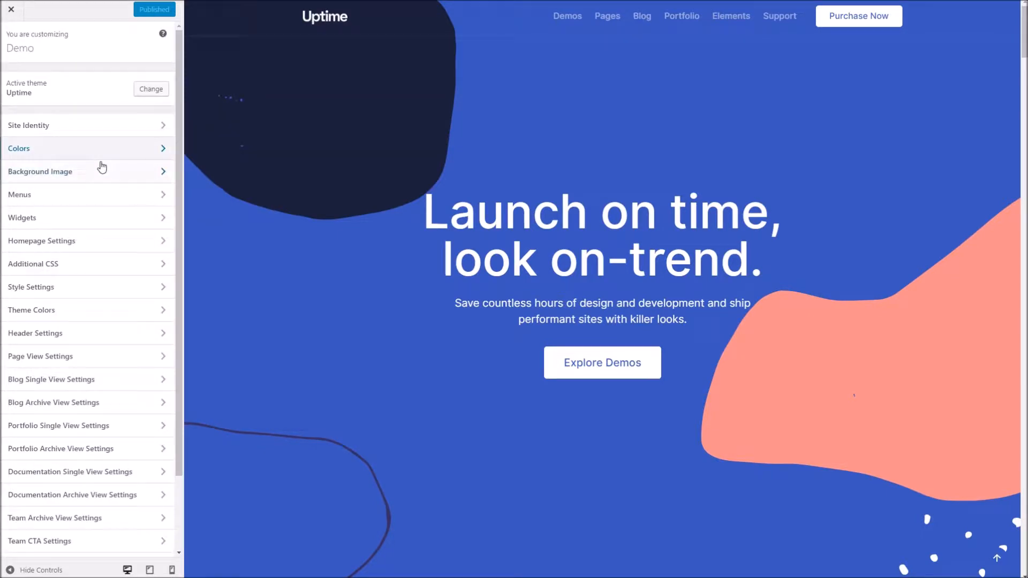
- Briefly view All Theme Colors within Theme Colors and return to the Customizer's main list
left_click(61, 311)
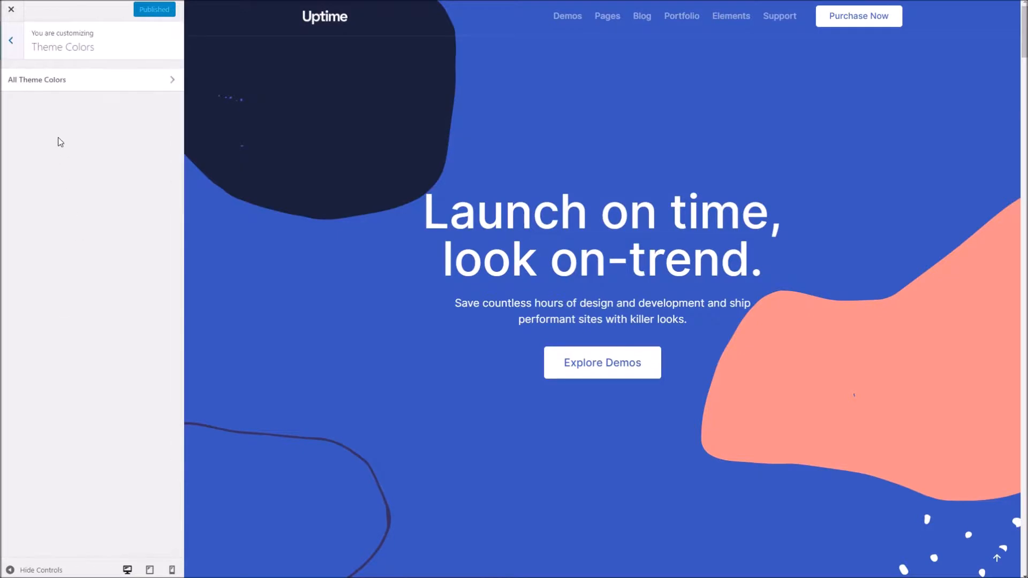
left_click(40, 86)
left_click(11, 49)
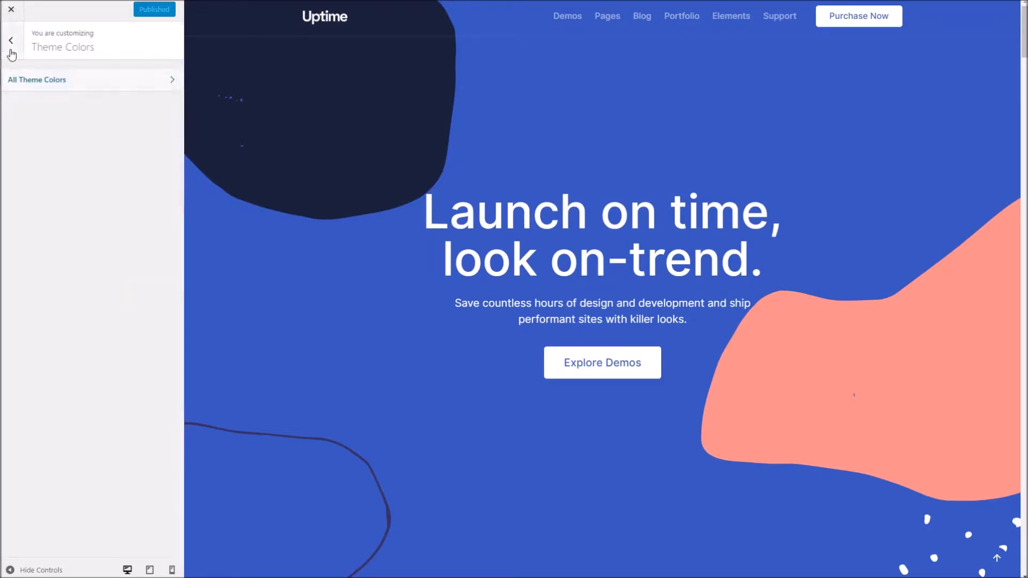
left_click(11, 46)
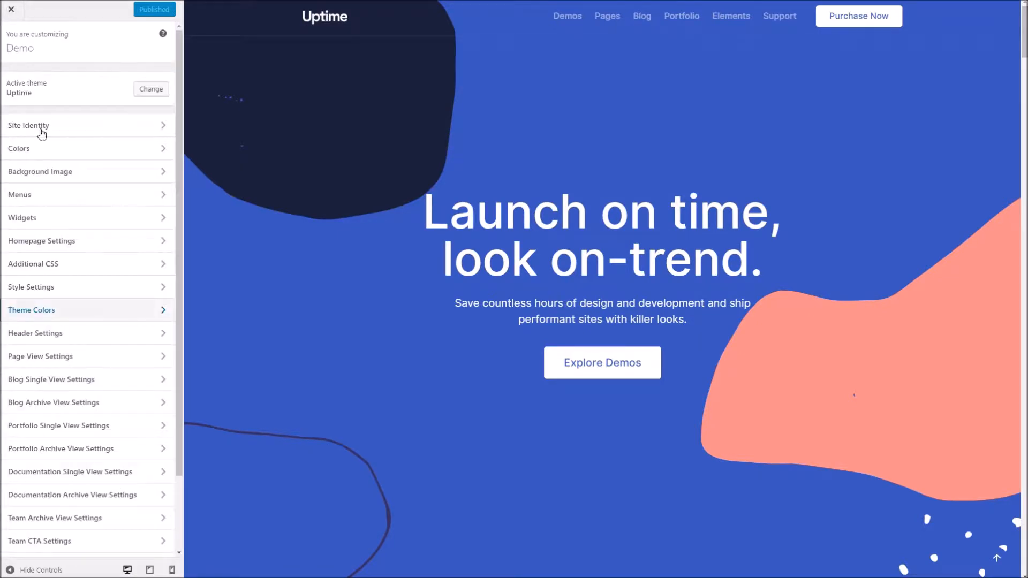
- Review the Background Image section and the Standard Navigation menu in Menus, returning to the Customizer's main list
left_click(77, 172)
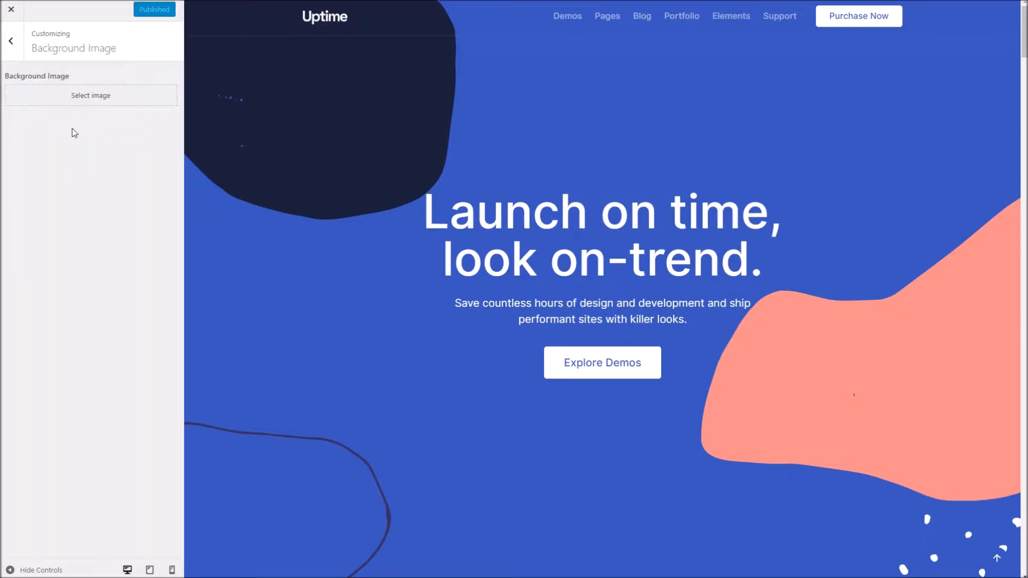
left_click(18, 51)
left_click(54, 198)
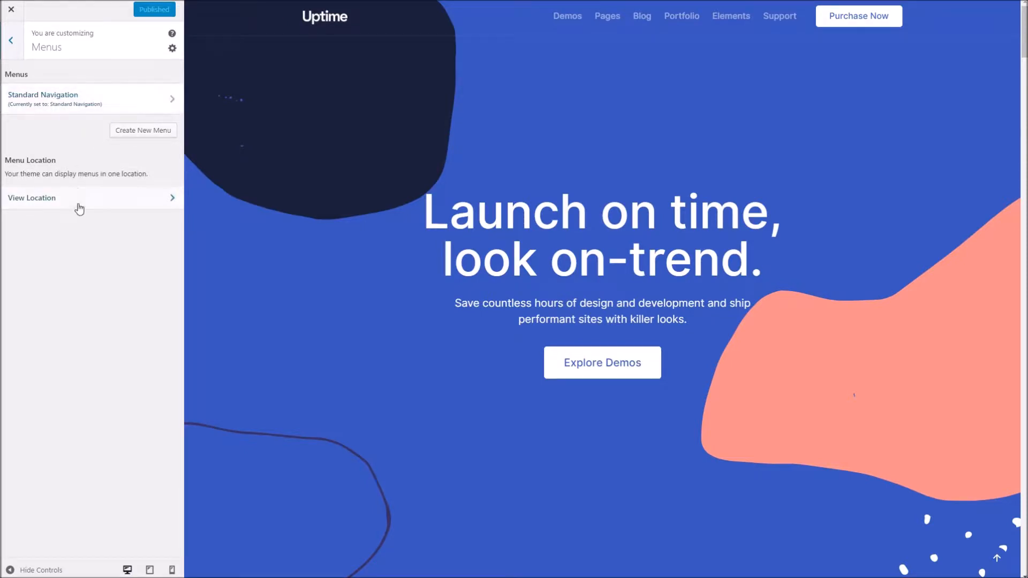
left_click(105, 97)
left_click(11, 41)
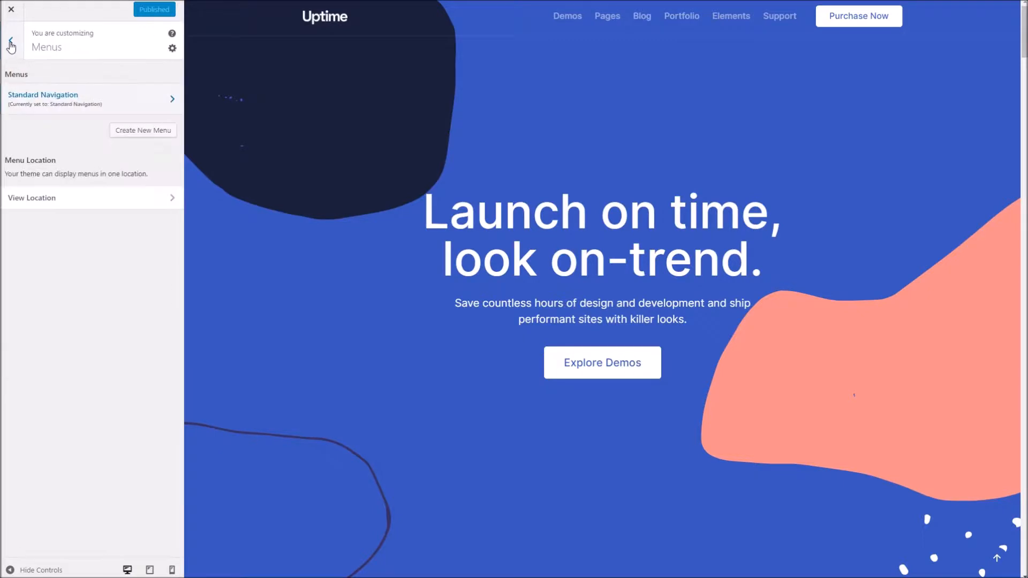
left_click(14, 46)
- Examine the theme's sidebar and footer widget areas and the homepage preview, returning to the Customizer's main list
left_click(60, 215)
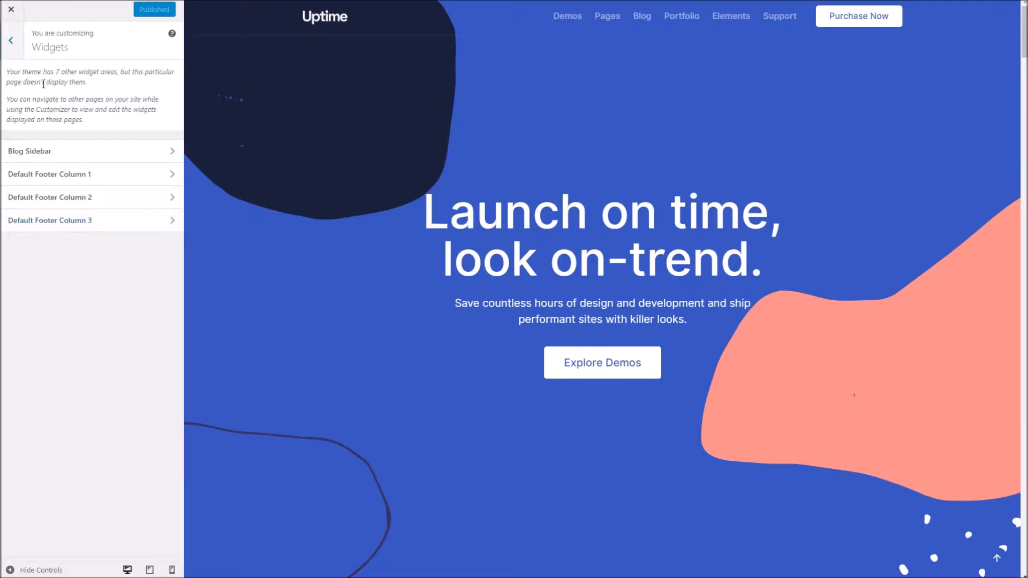
scroll(267, 265, "down", 10)
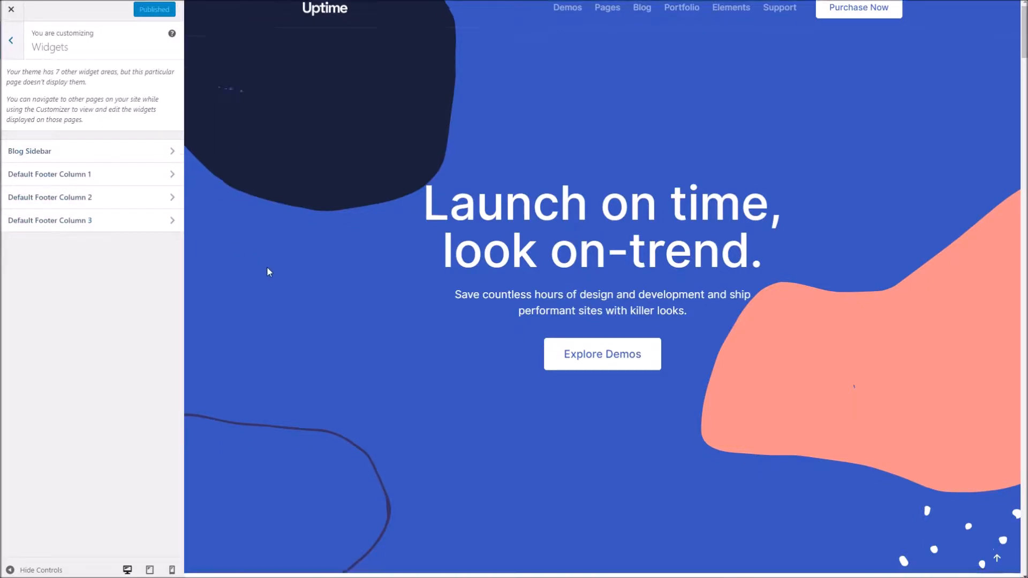
scroll(267, 272, "down", 15)
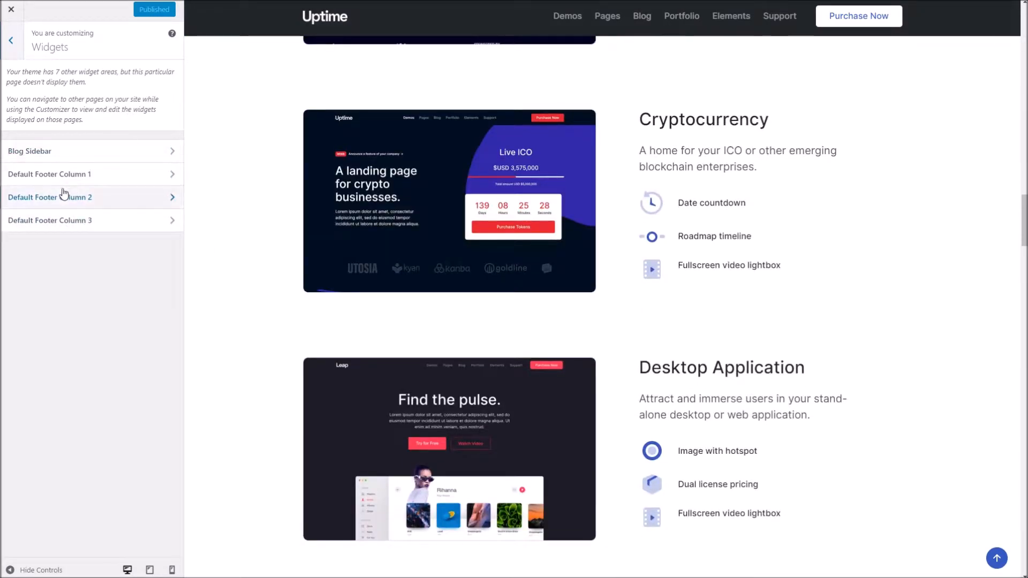
scroll(269, 195, "up", 2)
scroll(266, 200, "up", 20)
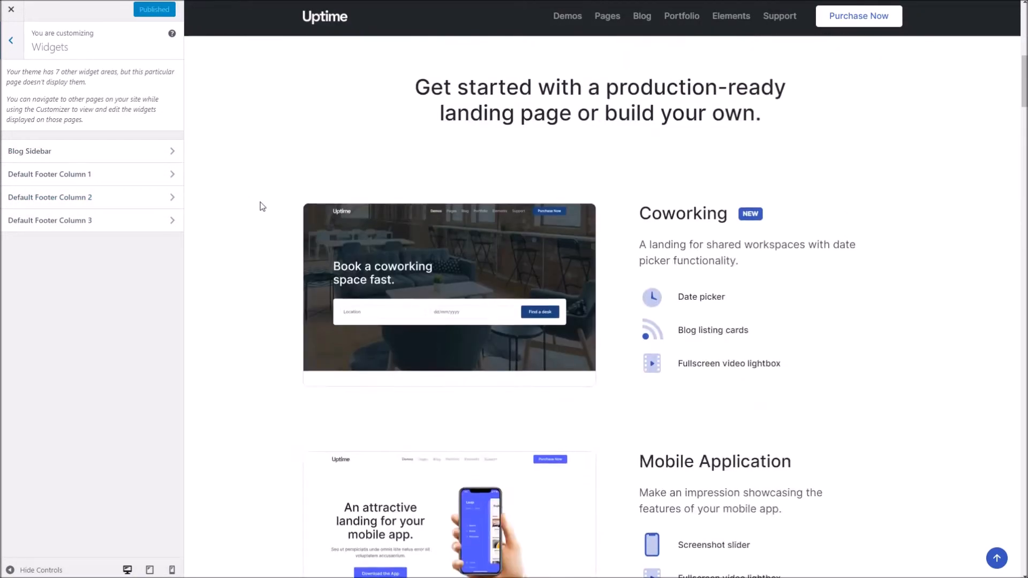
scroll(262, 206, "up", 2)
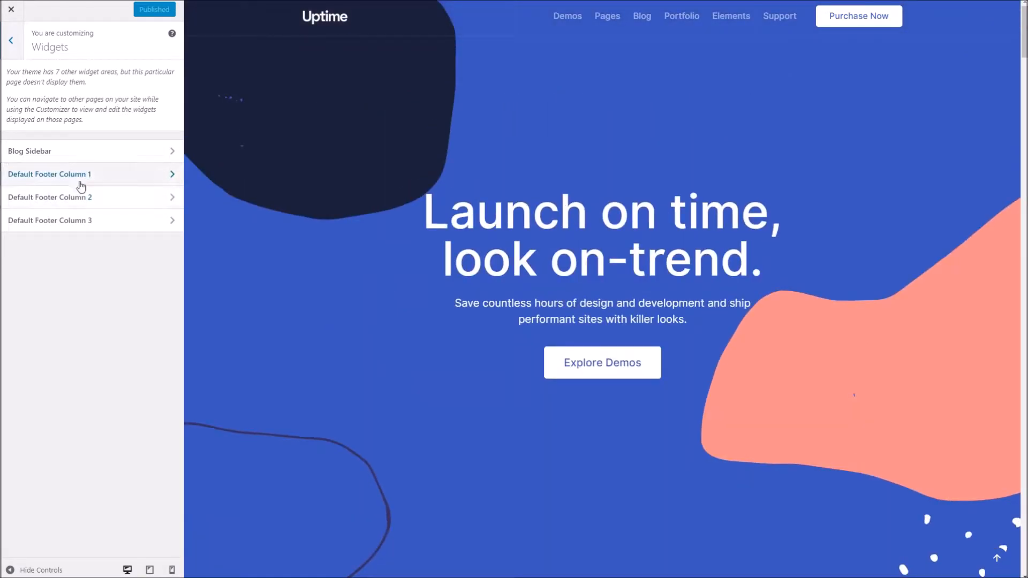
left_click(12, 40)
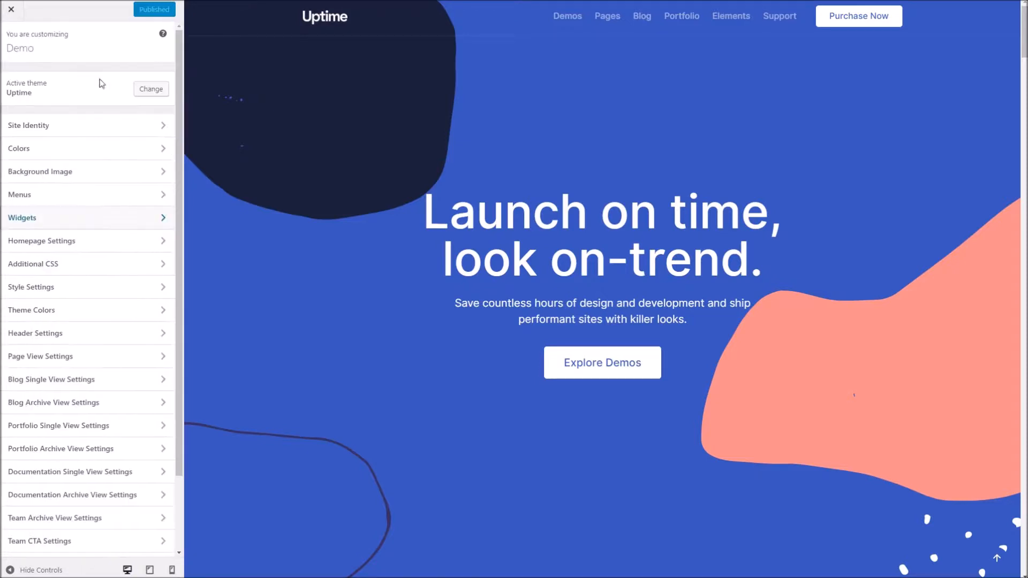
- Review the Homepage Settings and the Additional CSS editor, returning to the Customizer's main list
left_click(134, 246)
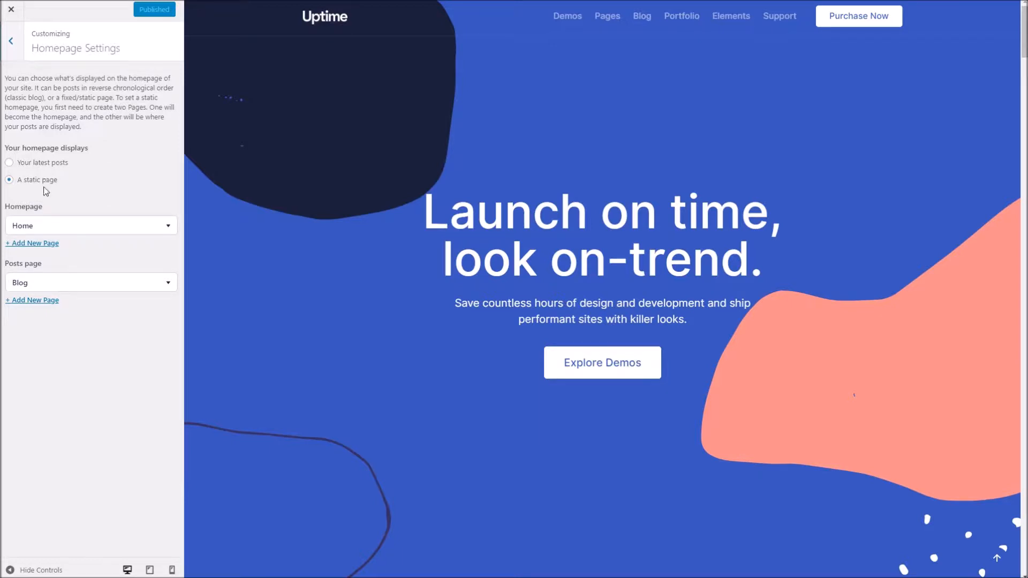
left_click(9, 36)
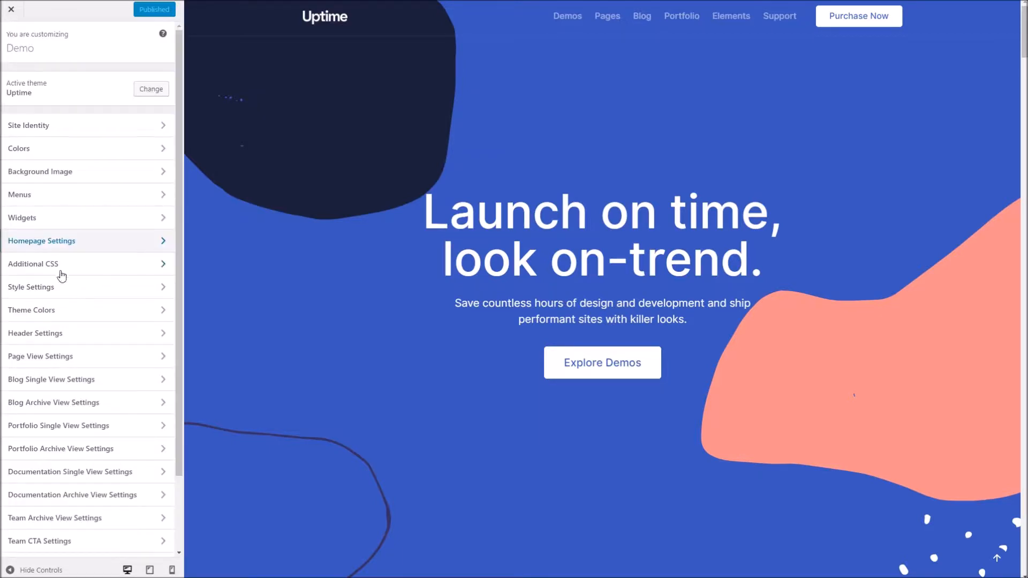
left_click(43, 264)
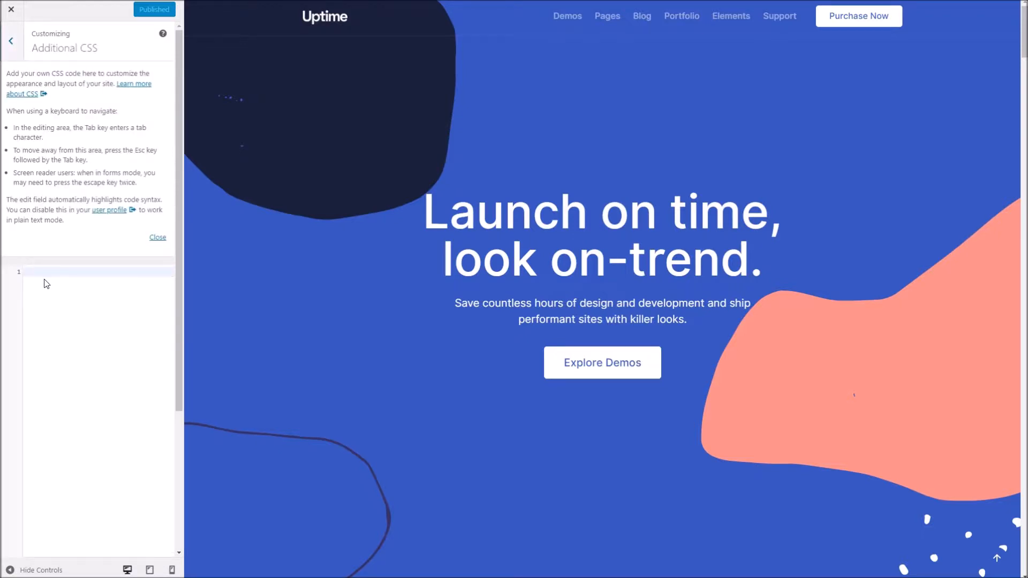
left_click(42, 273)
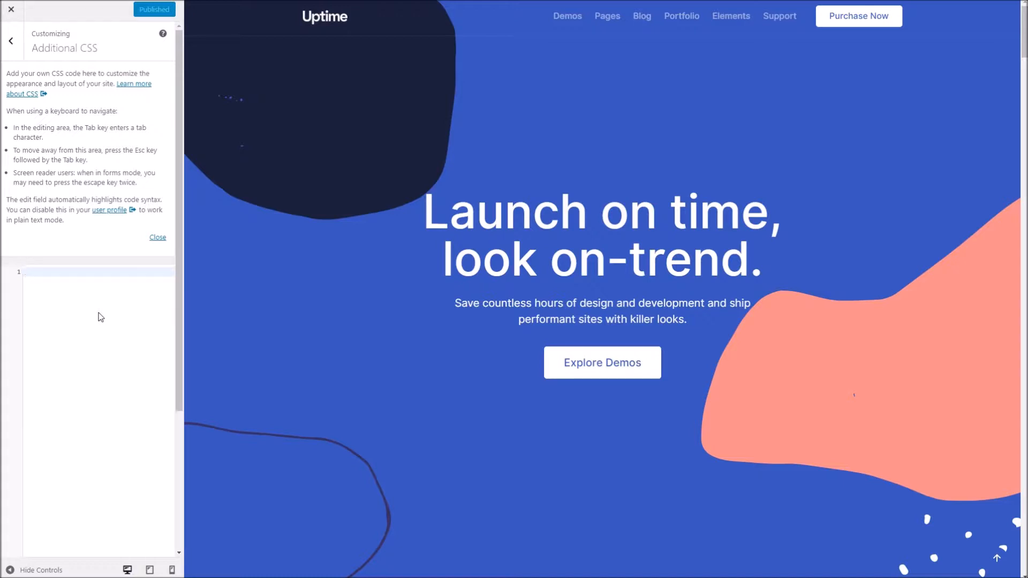
left_click(11, 41)
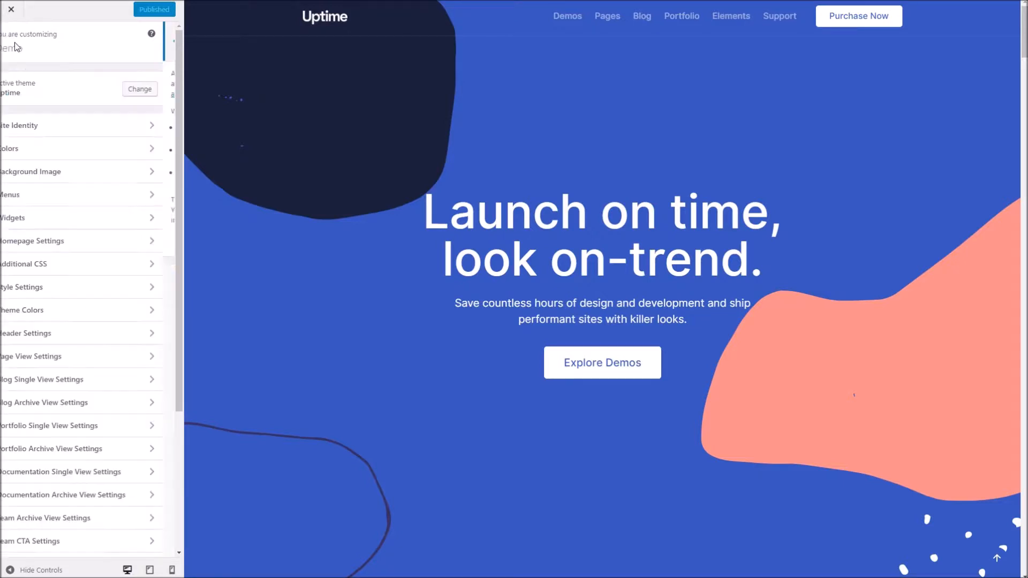
- Examine the Google Font URL, Body Font Name and Accent Font Name fields in the Style Settings' Typography Settings
left_click(79, 290)
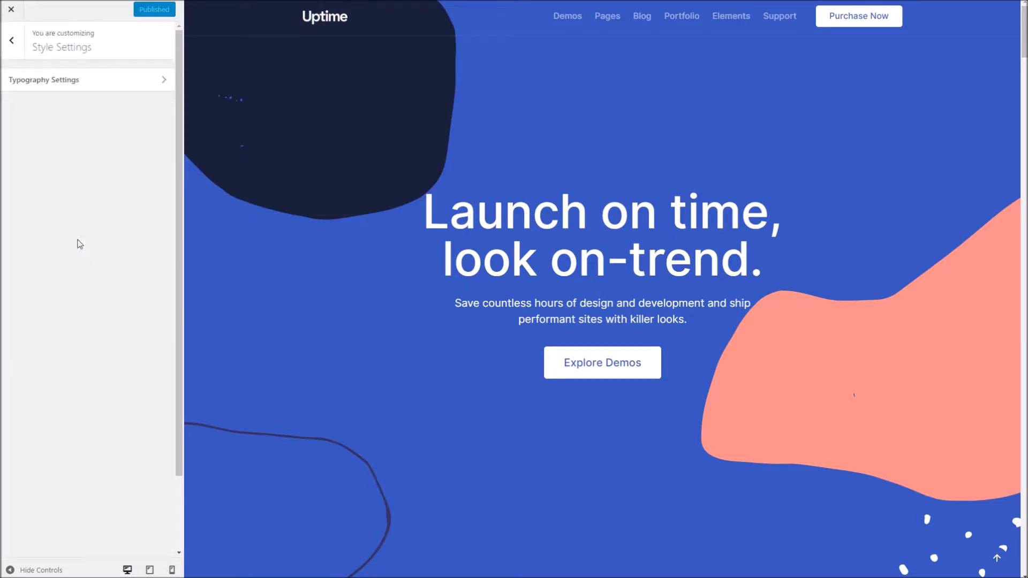
left_click(58, 84)
left_click(64, 202)
left_click(61, 123)
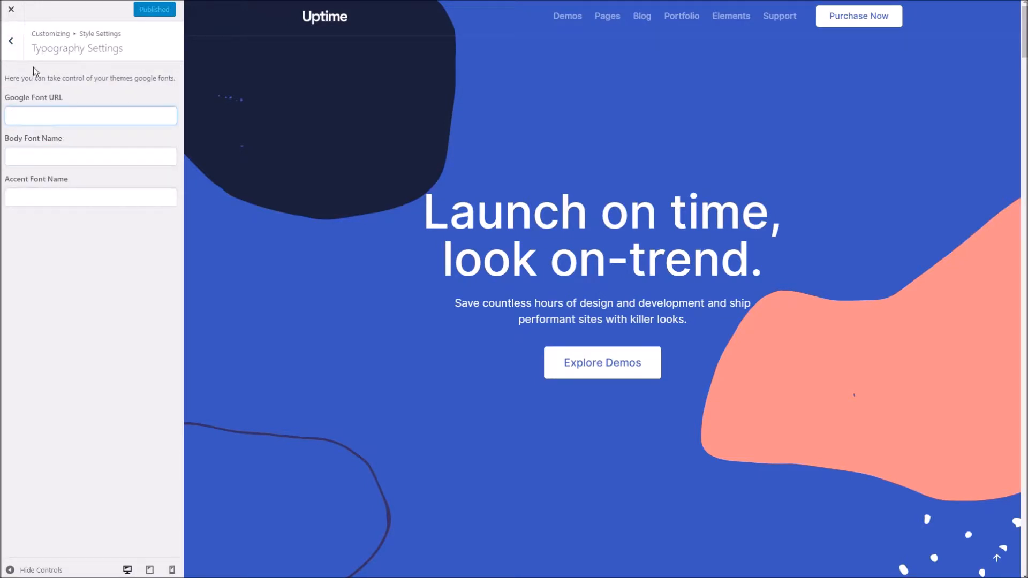
left_click(75, 160)
left_click(86, 195)
left_click(84, 156)
left_click(86, 121)
left_click(84, 156)
left_click(89, 192)
left_click(95, 156)
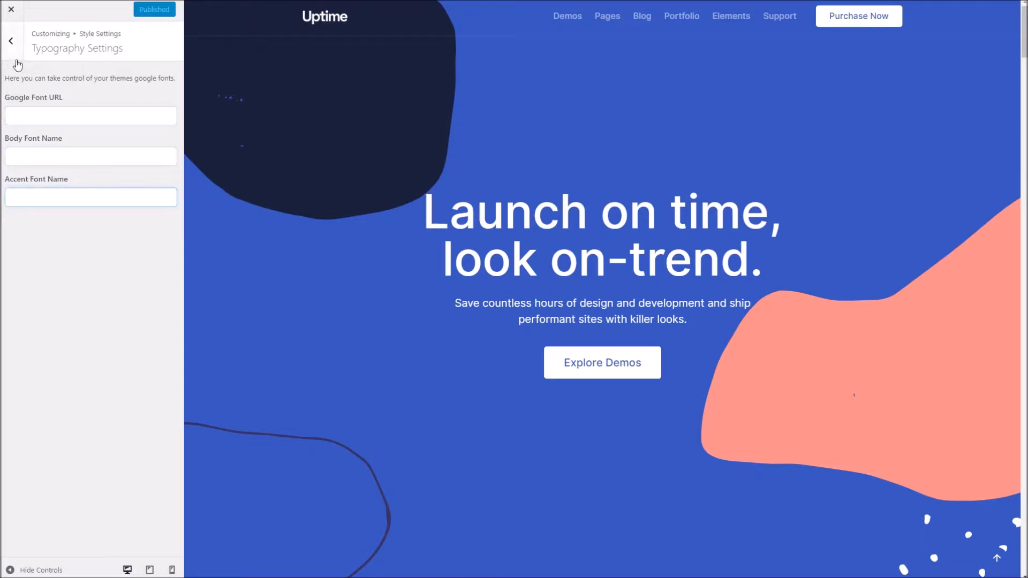
left_click(11, 40)
left_click(8, 57)
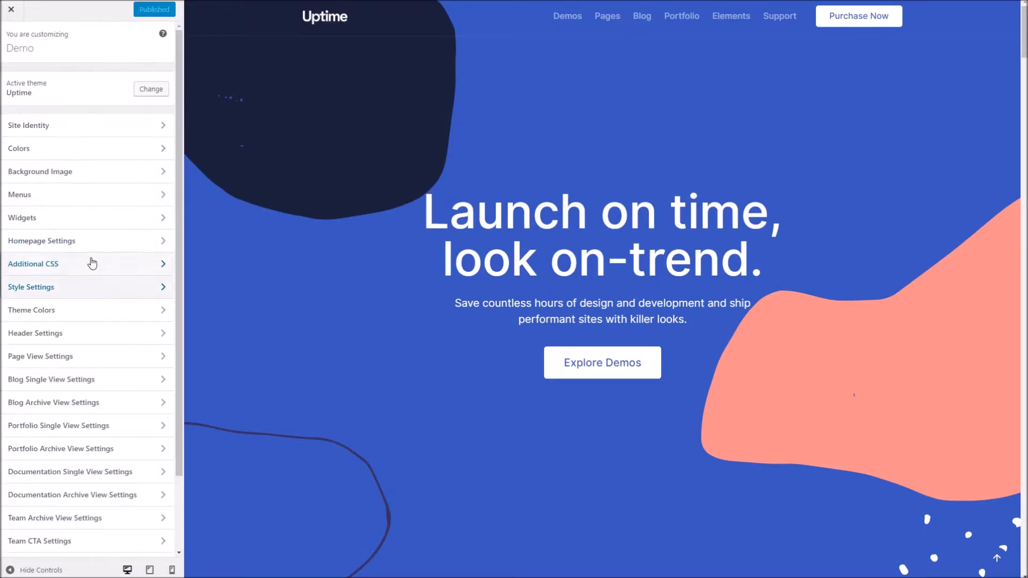
- Examine the full list of text, primary, secondary and background color options in All Theme Colors
scroll(74, 225, "down", 2)
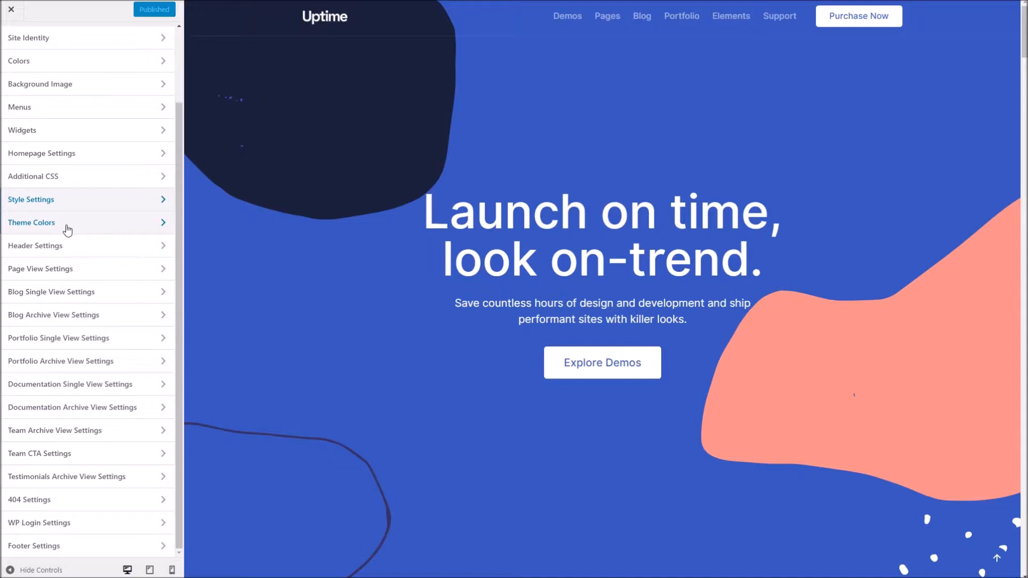
left_click(67, 230)
left_click(50, 75)
scroll(64, 241, "down", 4)
scroll(70, 343, "up", 5)
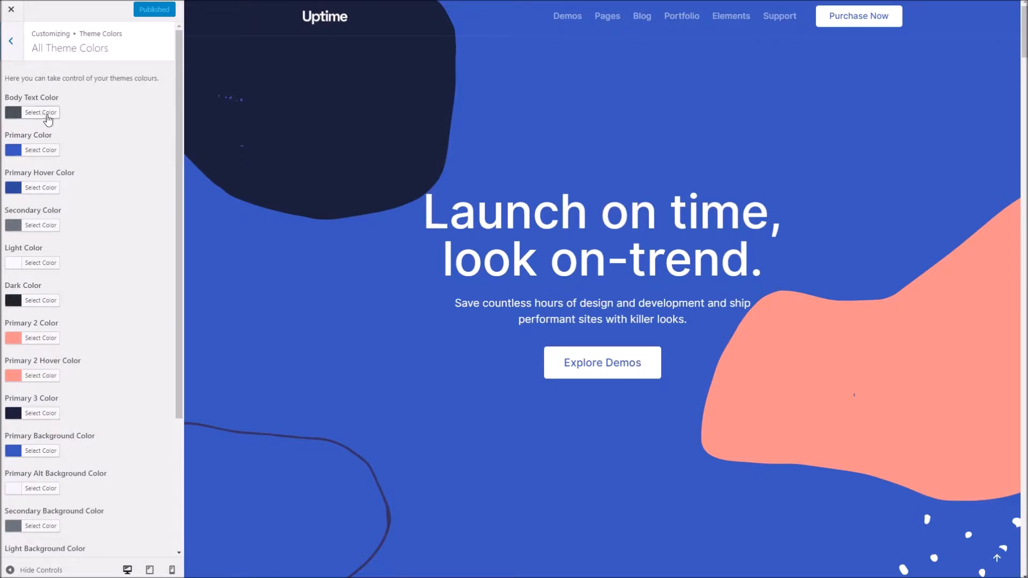
scroll(40, 267, "down", 4)
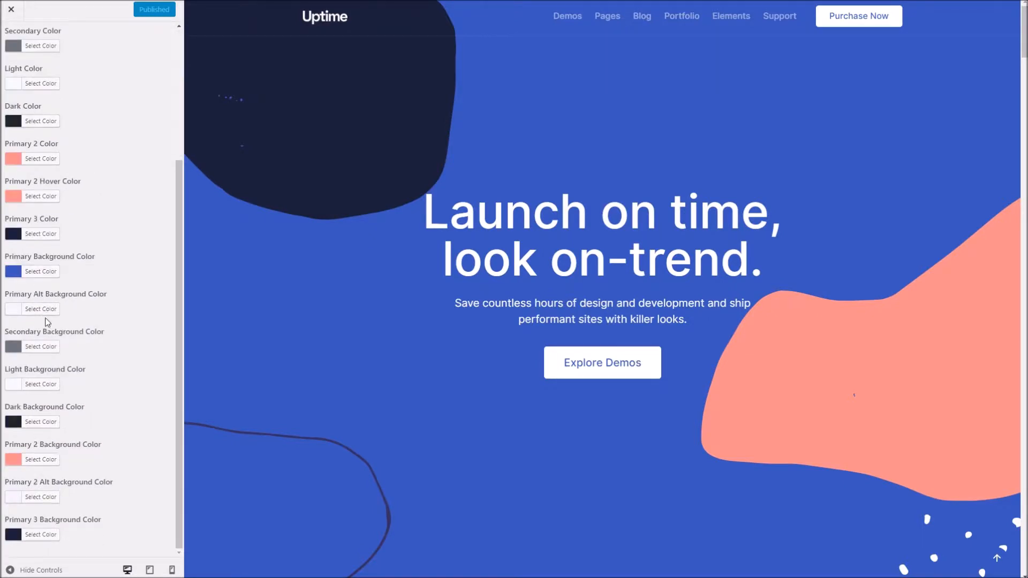
scroll(46, 327, "up", 4)
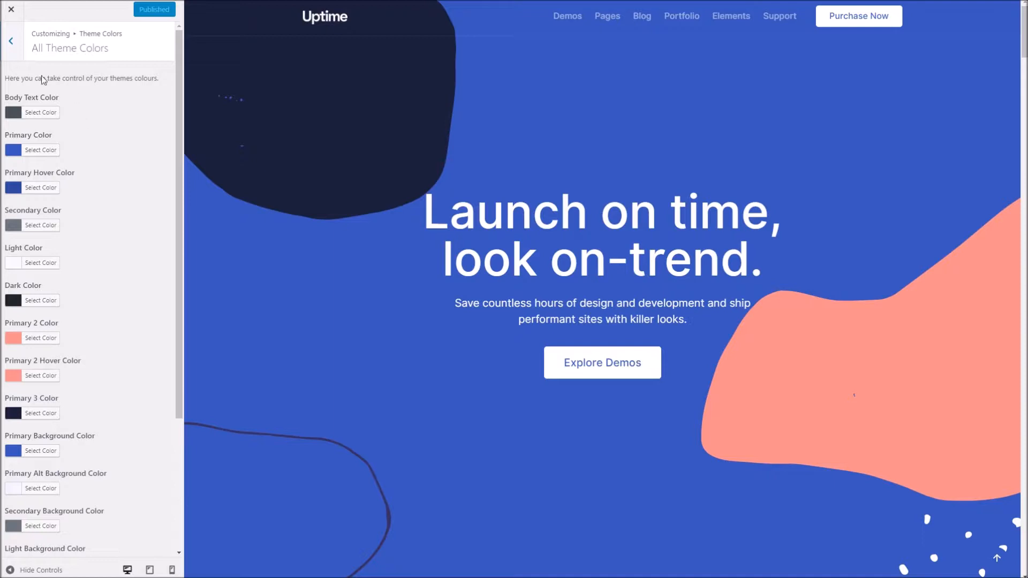
left_click(11, 47)
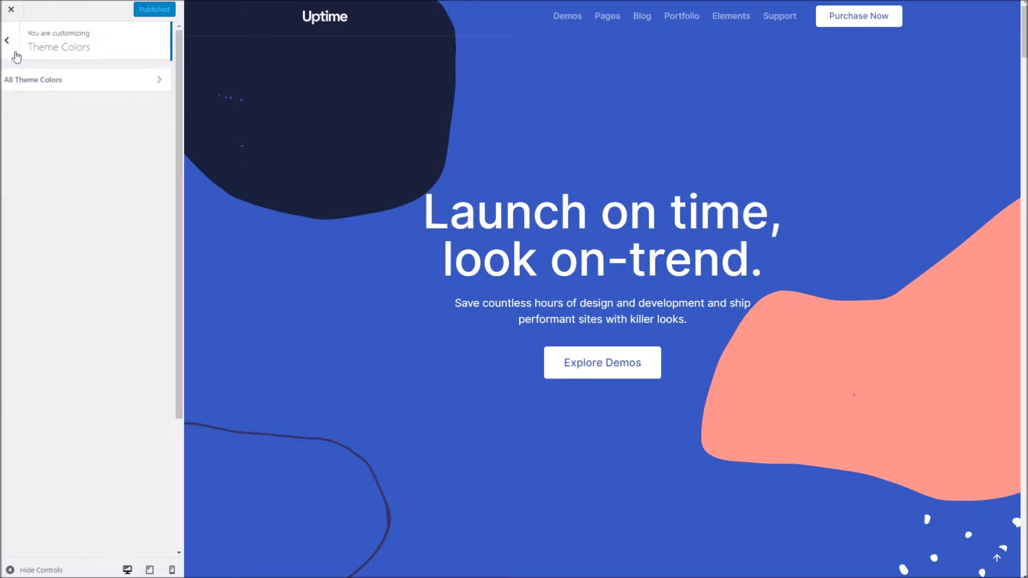
- Review the Header Layout Settings and the Header Button Settings' label and URL fields, returning to the Customizer's main list
left_click(14, 51)
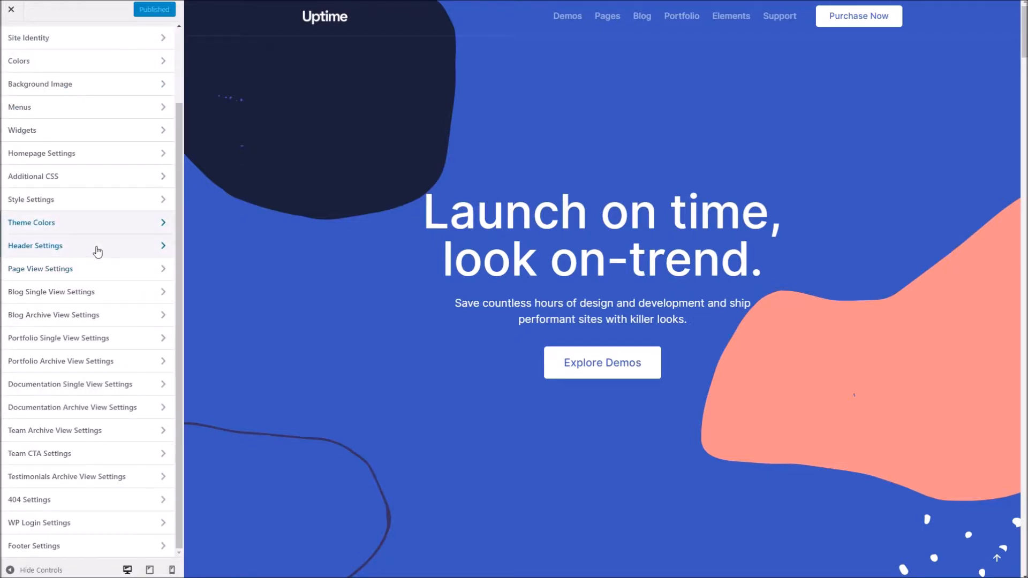
left_click(95, 247)
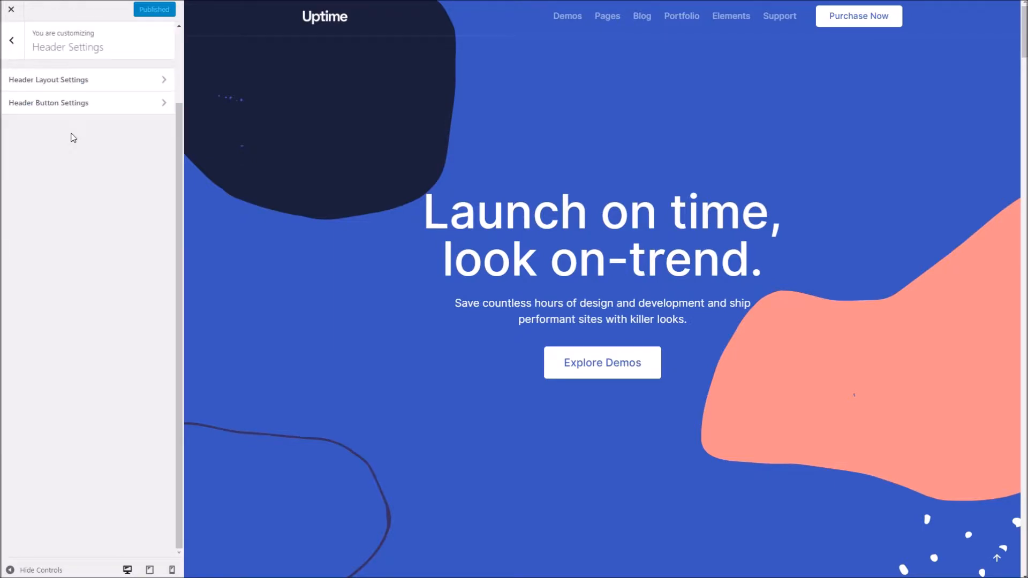
left_click(58, 82)
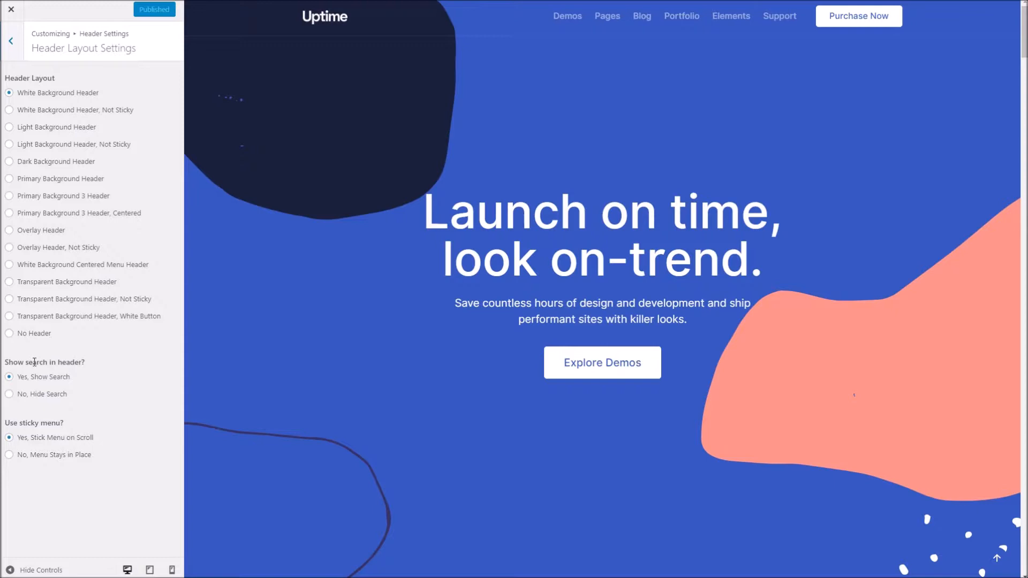
left_click(10, 40)
left_click(31, 103)
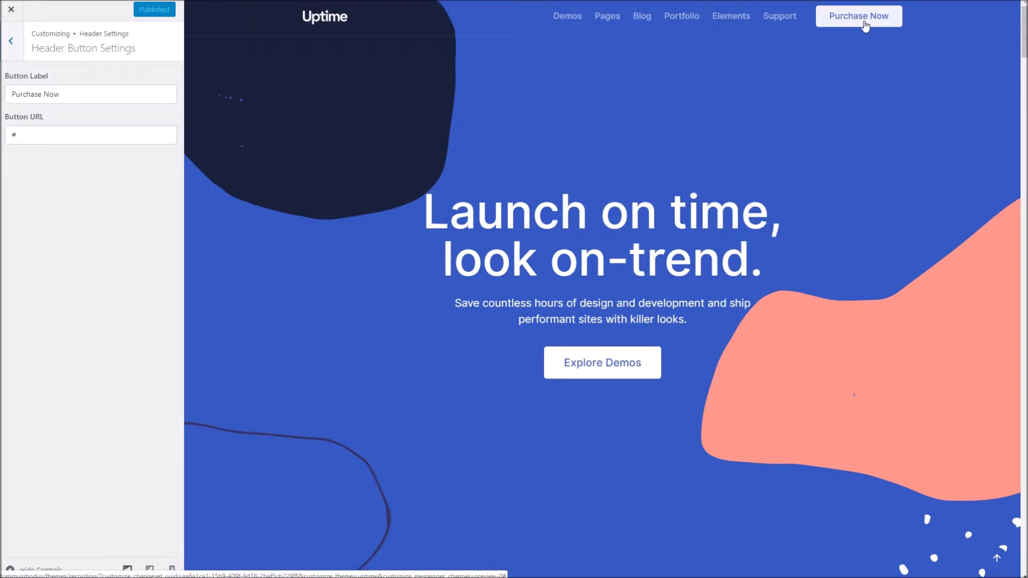
left_click(18, 52)
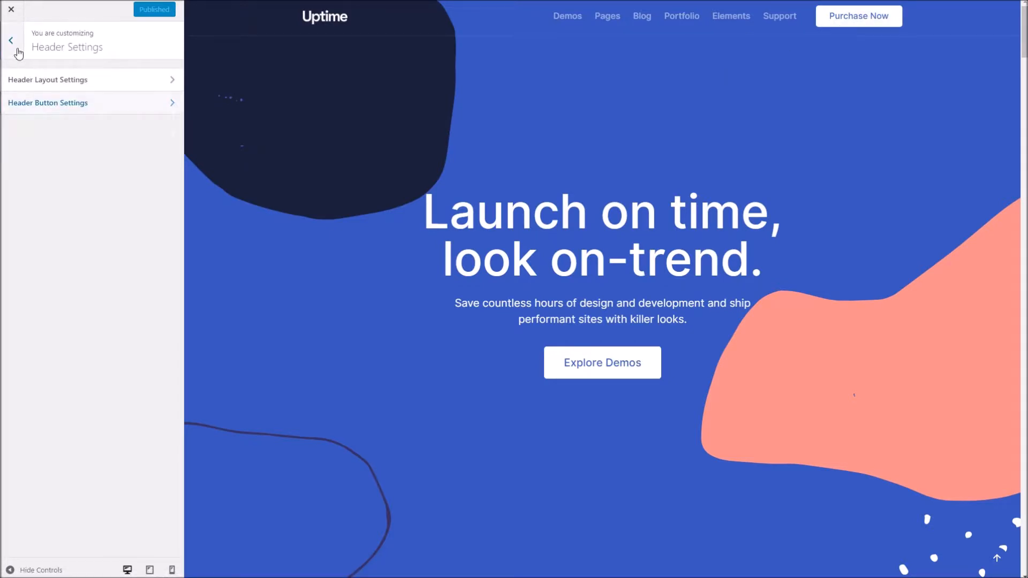
left_click(18, 51)
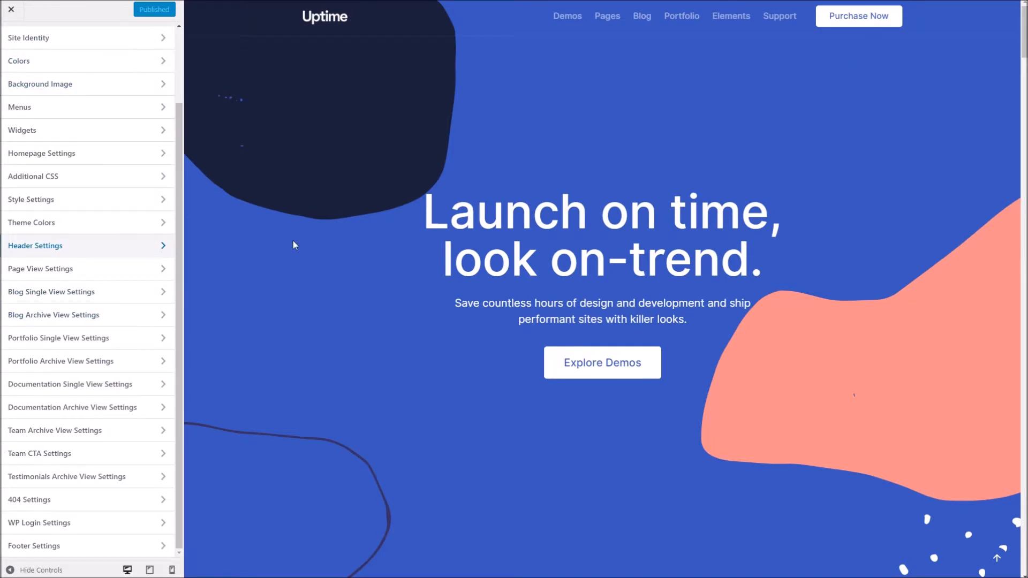
- Review the breadcrumb option in the Page Layout Settings and the preview's Pages submenu, returning to the Customizer's main list
left_click(129, 274)
left_click(95, 84)
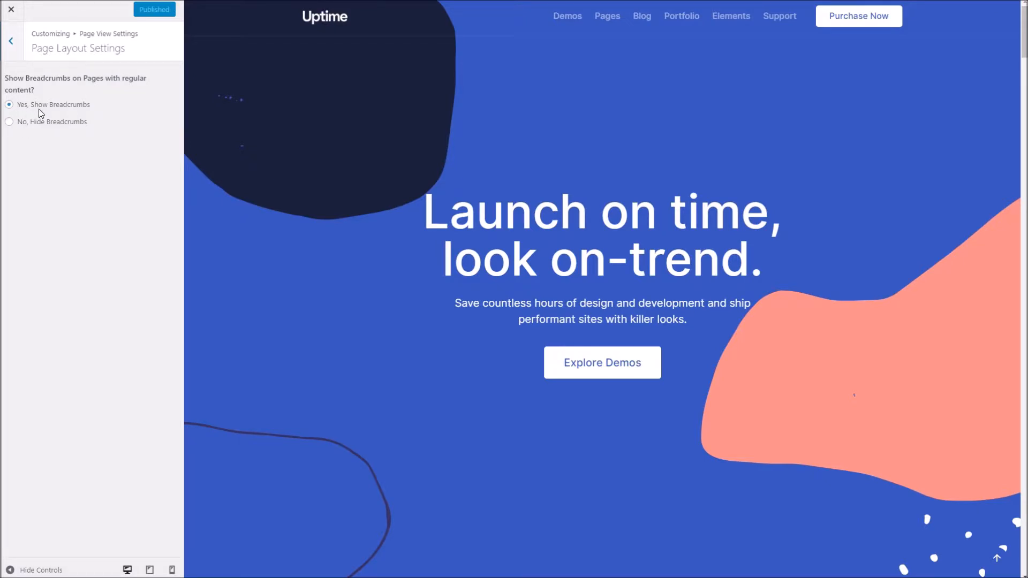
left_click(9, 43)
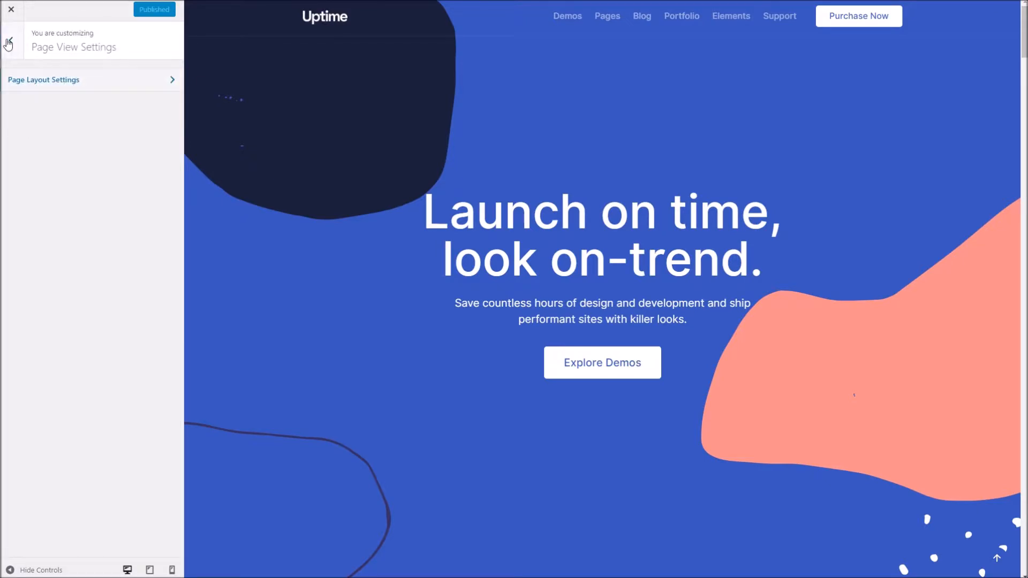
left_click(607, 18)
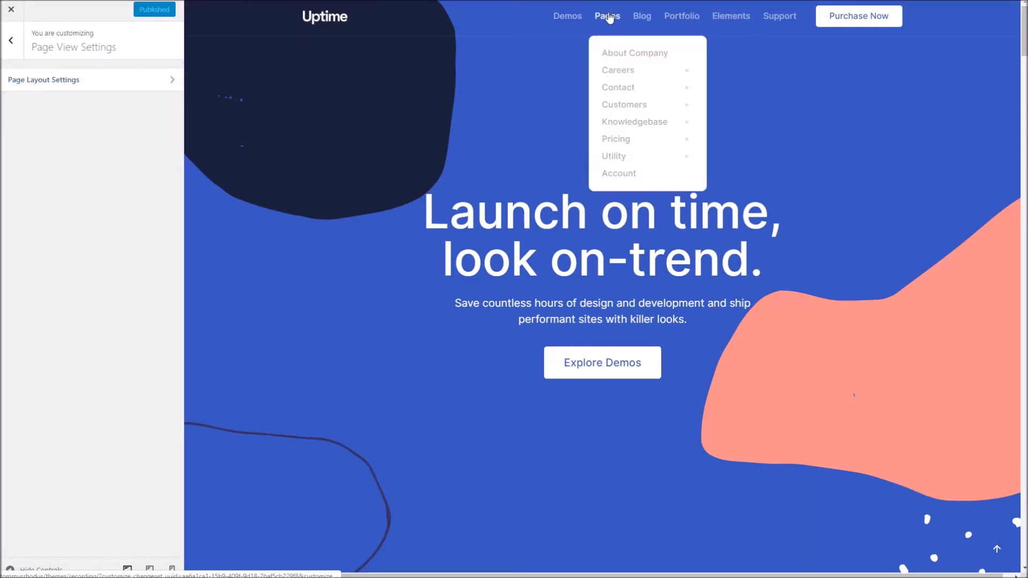
left_click(19, 52)
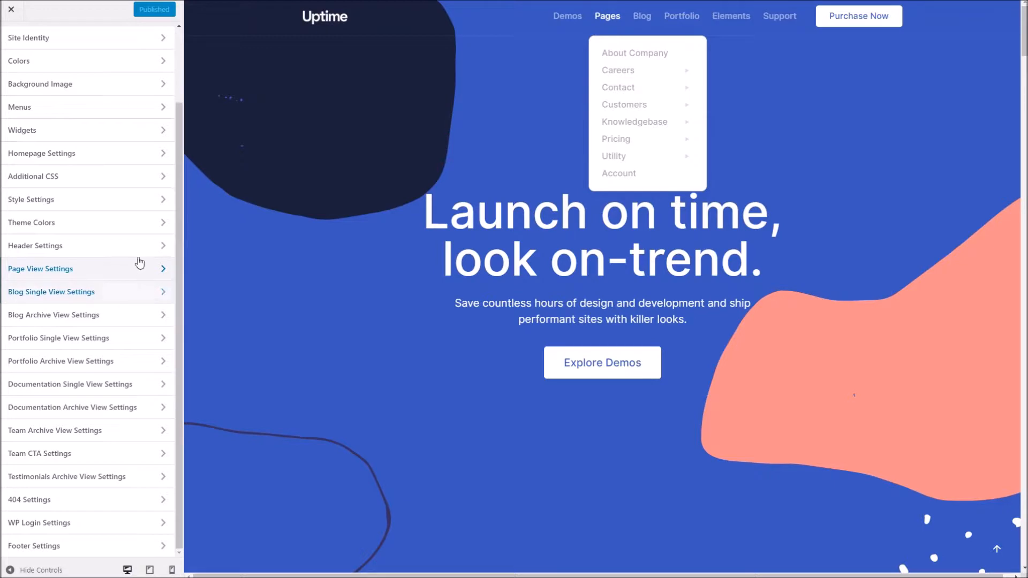
- Review the Blog Single Hero Layout options in the Blog Single View Settings, returning to the Customizer's main list
left_click(120, 292)
left_click(79, 87)
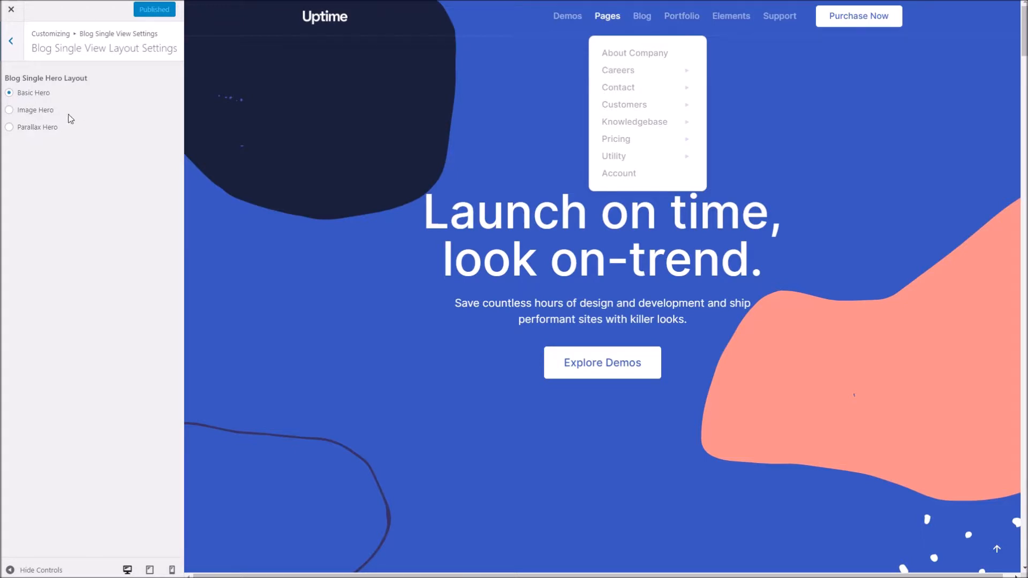
left_click(11, 51)
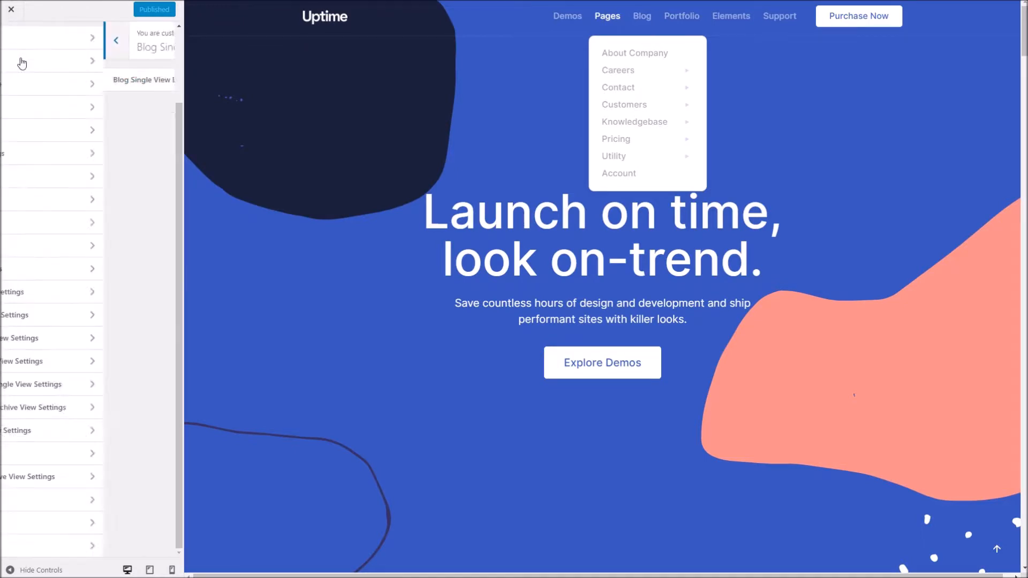
- Open the Blog Archive Header Settings and load a blog layout page from the site's Blog menu in the preview
left_click(86, 318)
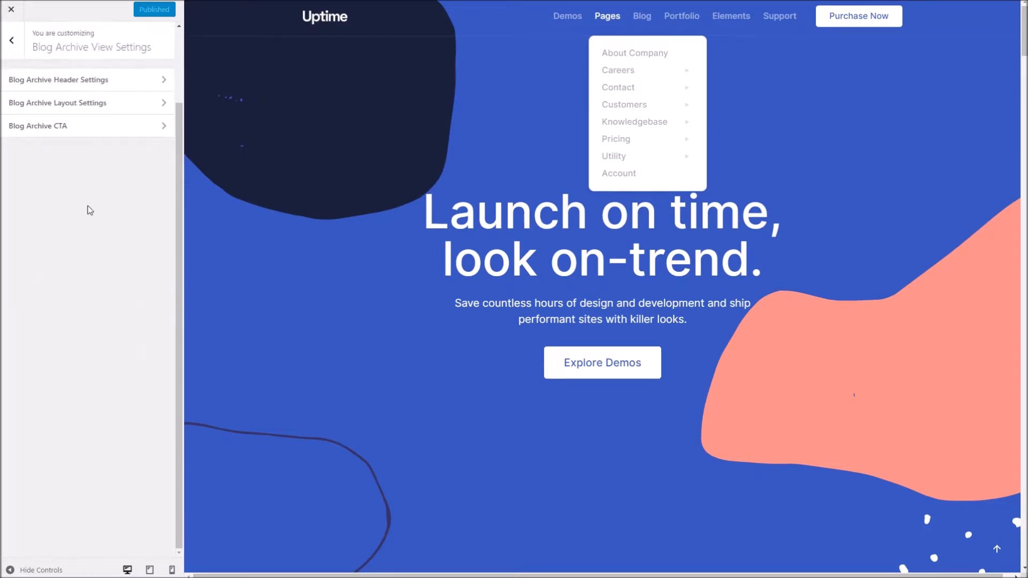
left_click(59, 81)
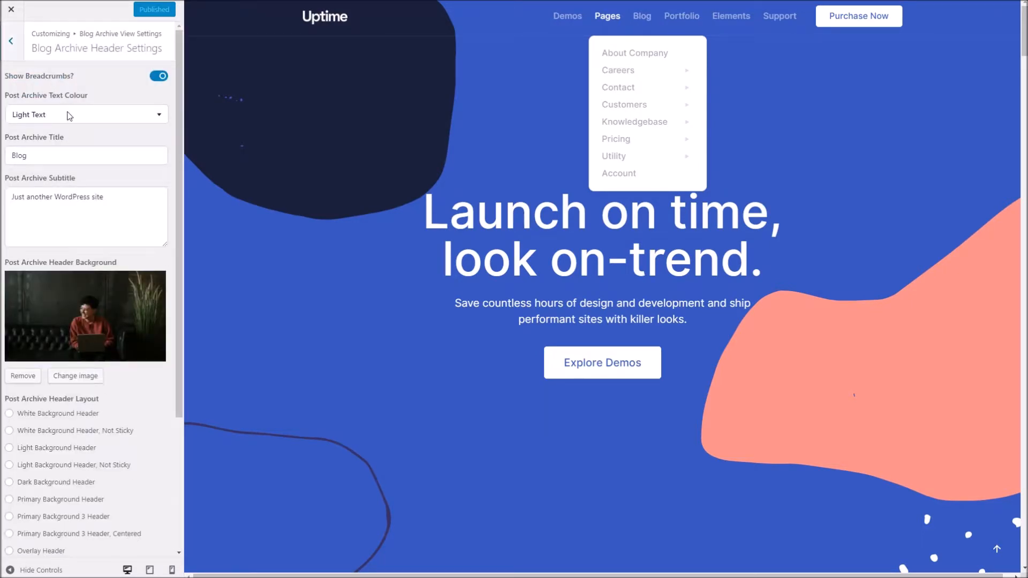
mouse_move(641, 16)
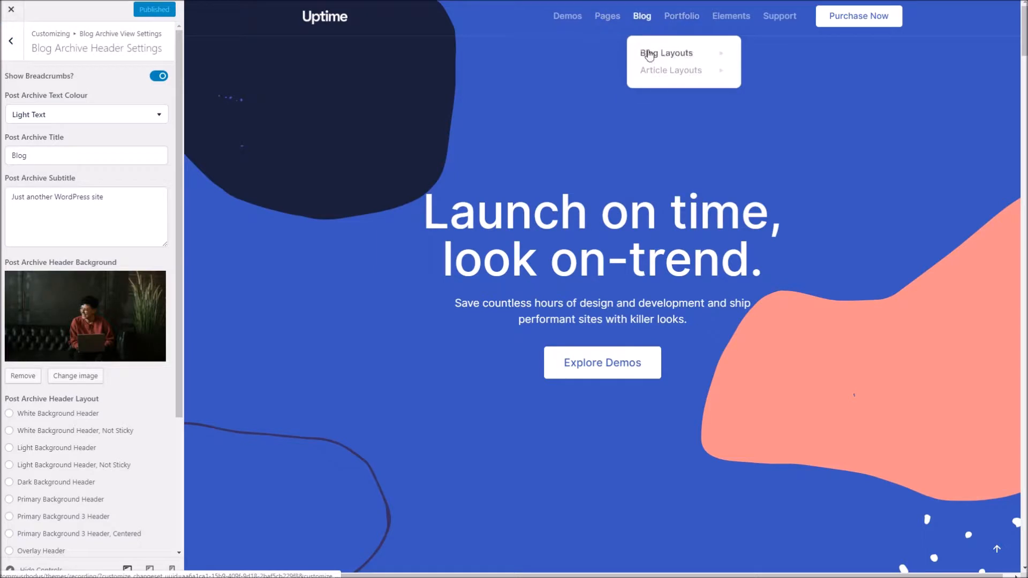
mouse_move(727, 58)
left_click(771, 62)
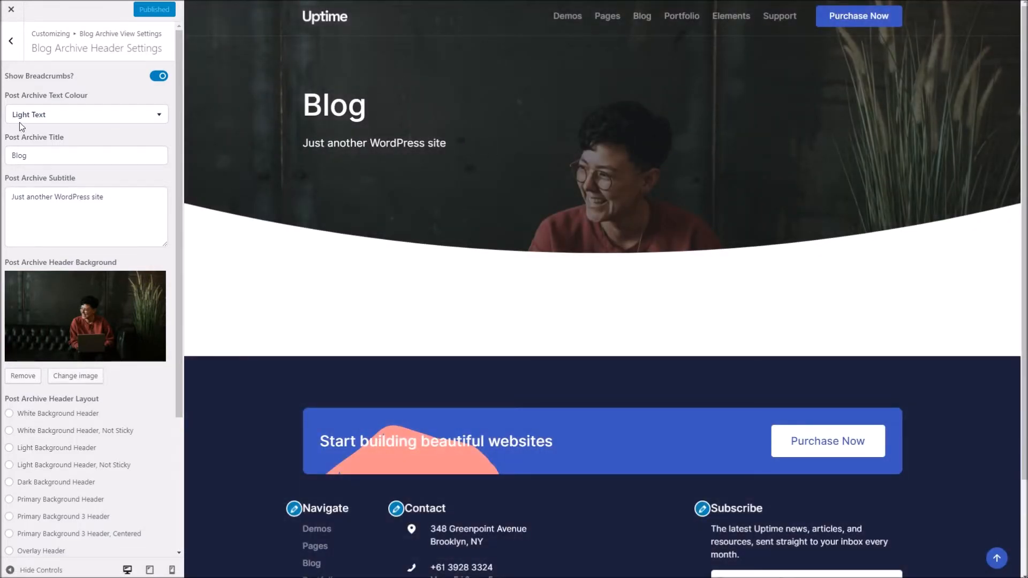
- Set the Post Archive Header Layout to White Background Header and replace the Post Archive Logo with uptime-logo-dark-2.png from the media library
left_click(69, 414)
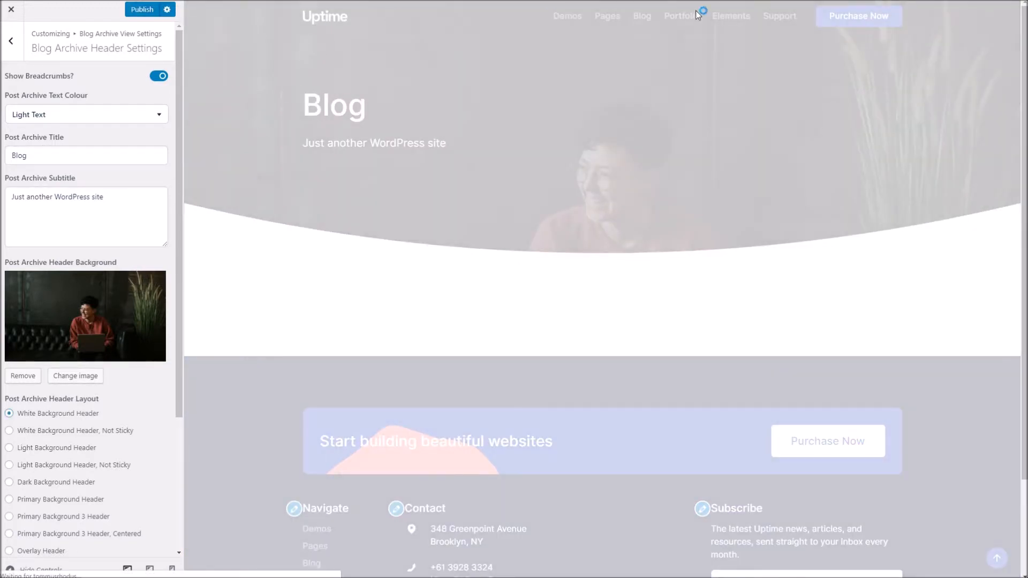
scroll(94, 348, "down", 3)
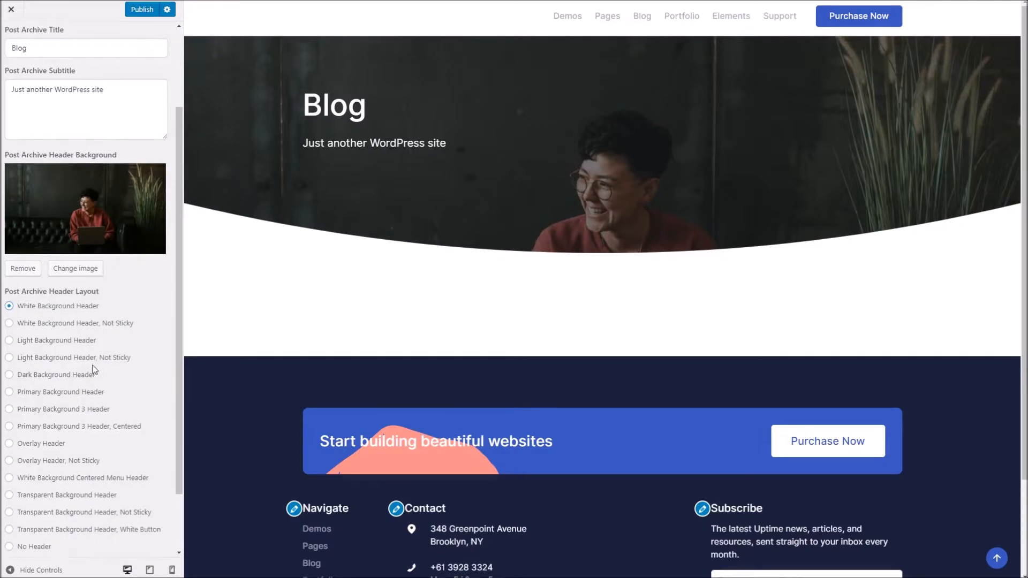
scroll(94, 370, "down", 2)
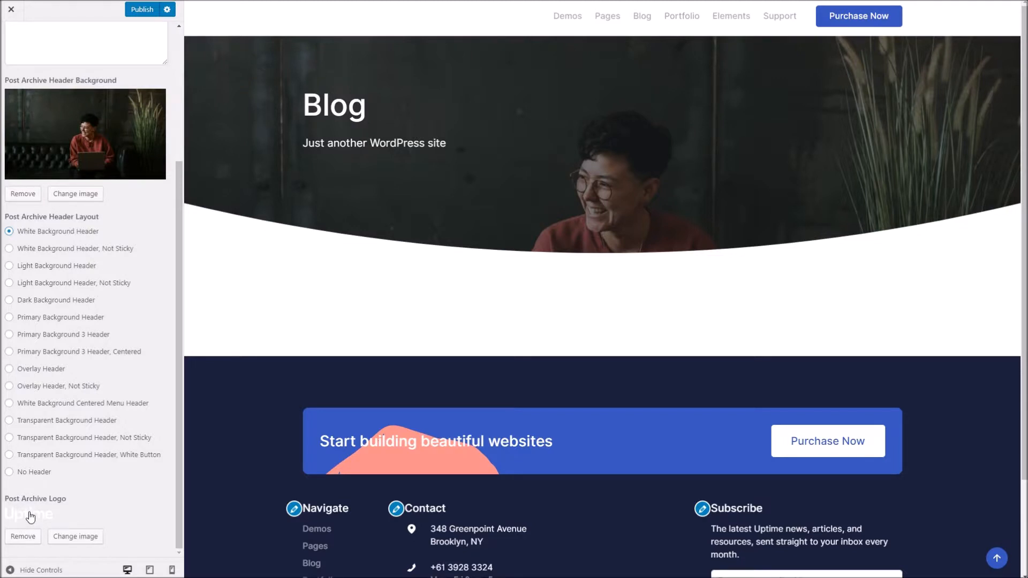
left_click(23, 536)
left_click(76, 536)
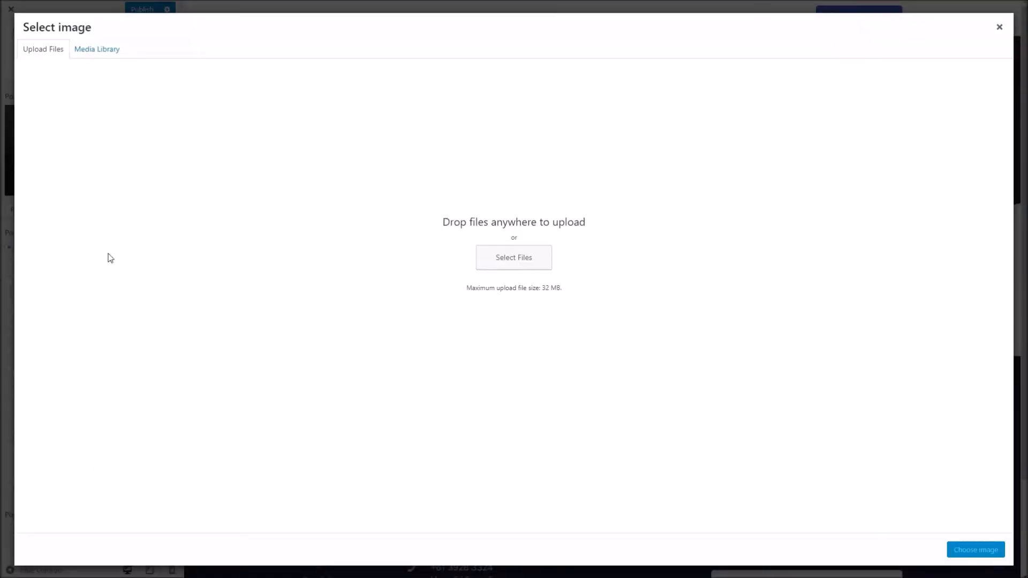
left_click(94, 51)
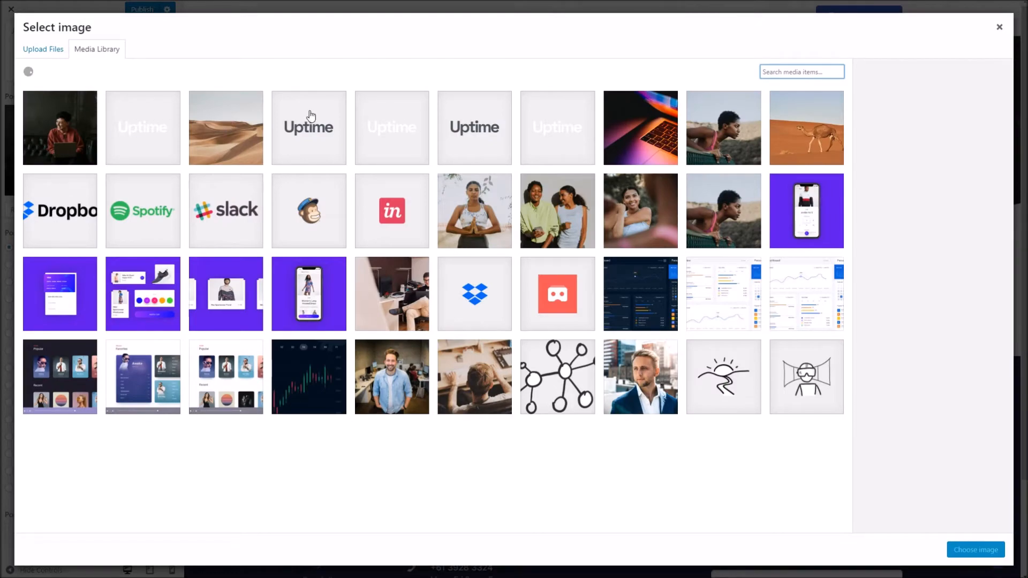
left_click(309, 115)
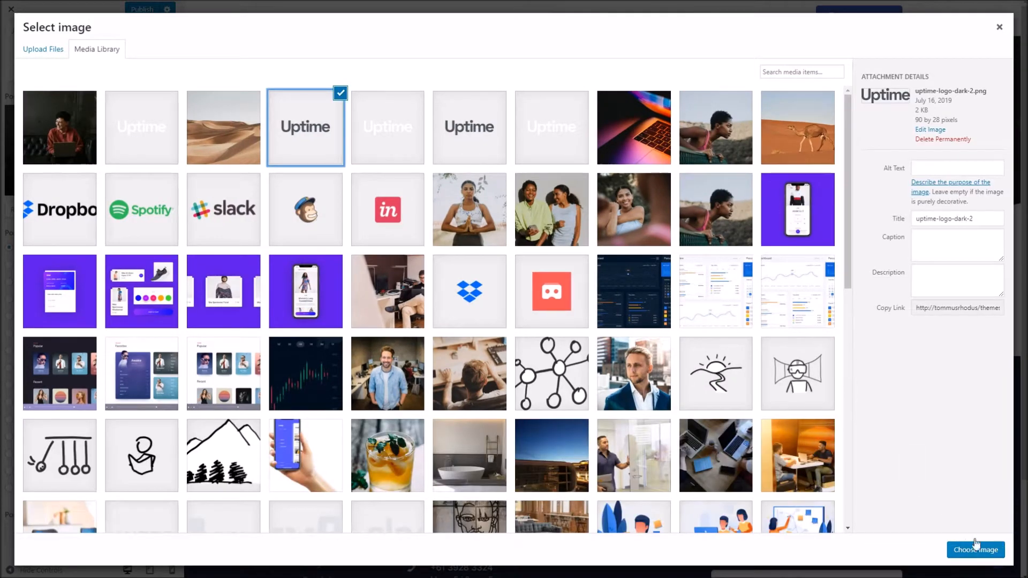
left_click(975, 549)
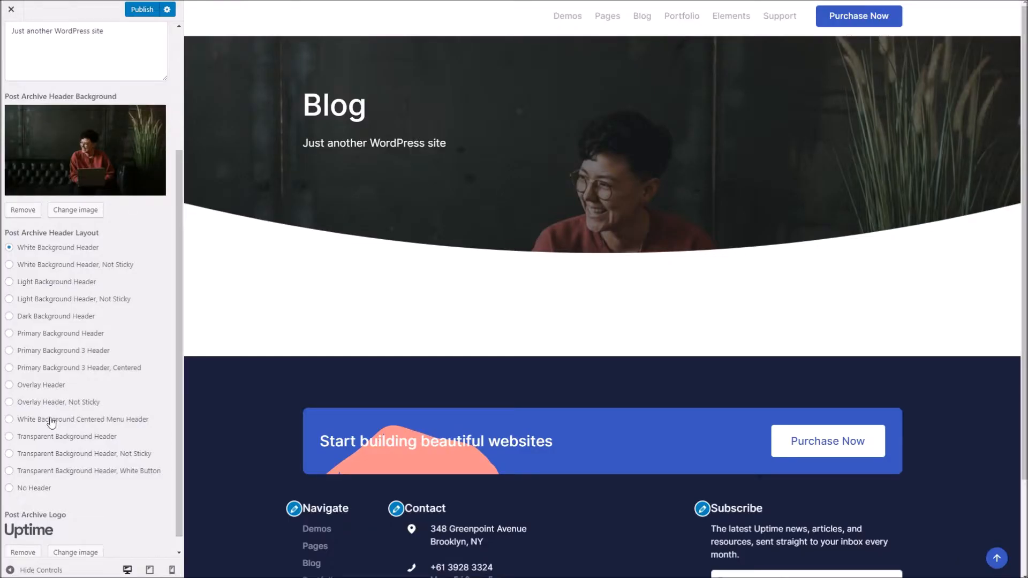
scroll(72, 426, "up", 4)
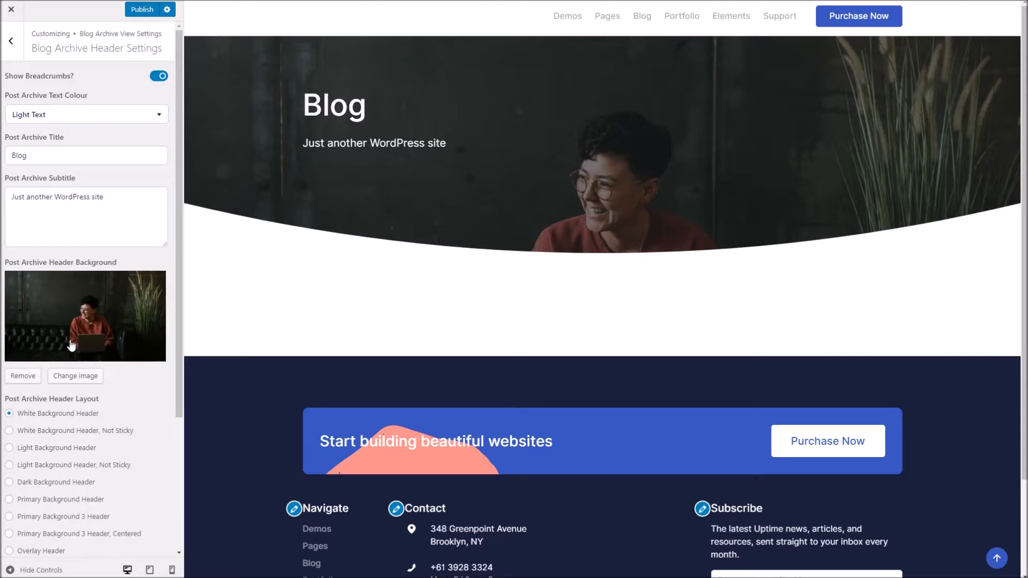
scroll(72, 343, "down", 4)
scroll(79, 401, "up", 4)
- Set the Blog Layout to Blog Cards in the Blog Archive Layout Settings
left_click(12, 41)
left_click(51, 105)
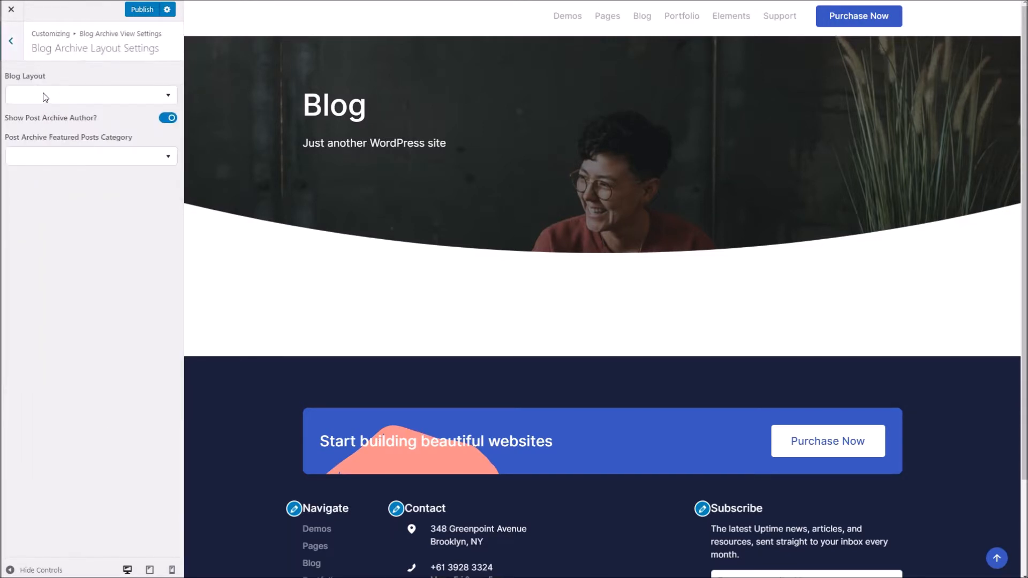
left_click(86, 97)
left_click(74, 111)
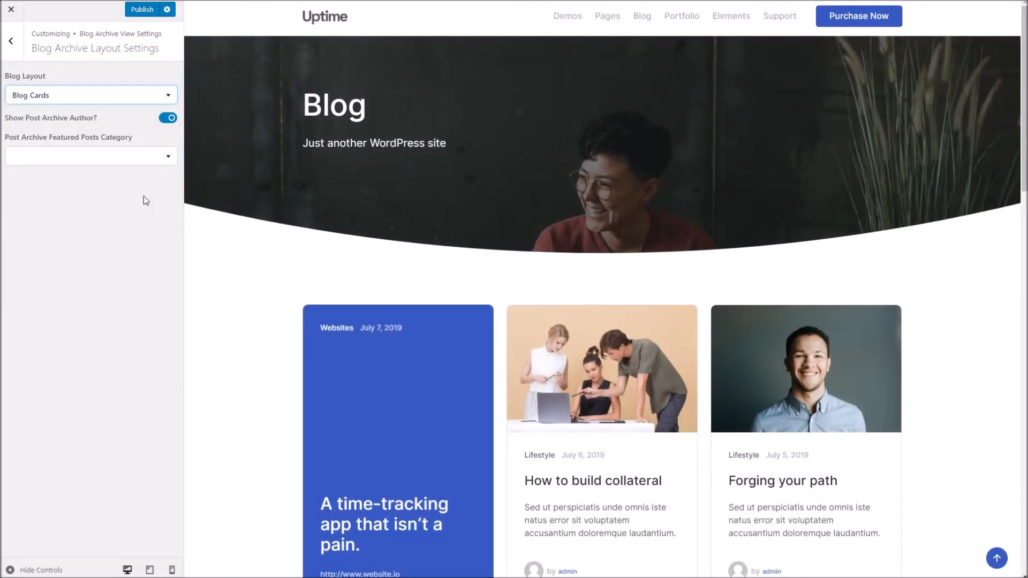
- Examine the Blog Call To Action Shortcode field and the demo site's newsletter sign-up section, returning to the Customizer's main list
left_click(10, 41)
left_click(48, 127)
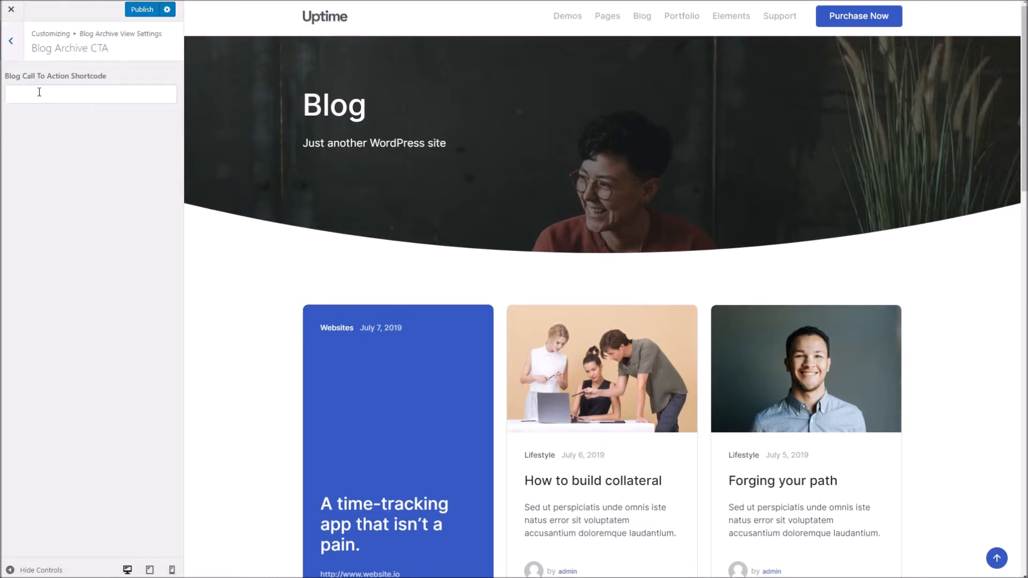
scroll(530, 339, "down", 15)
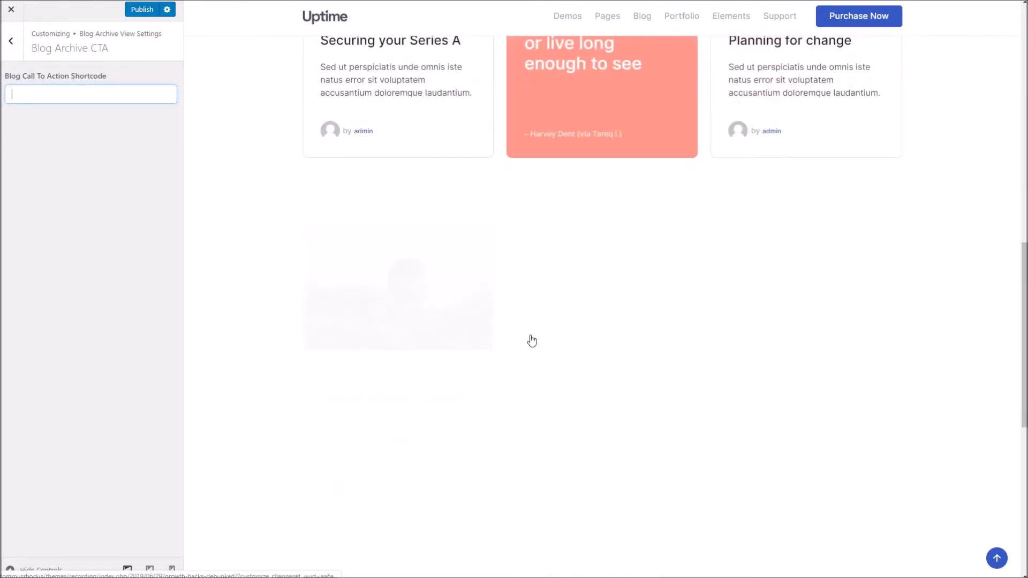
scroll(499, 323, "down", 3)
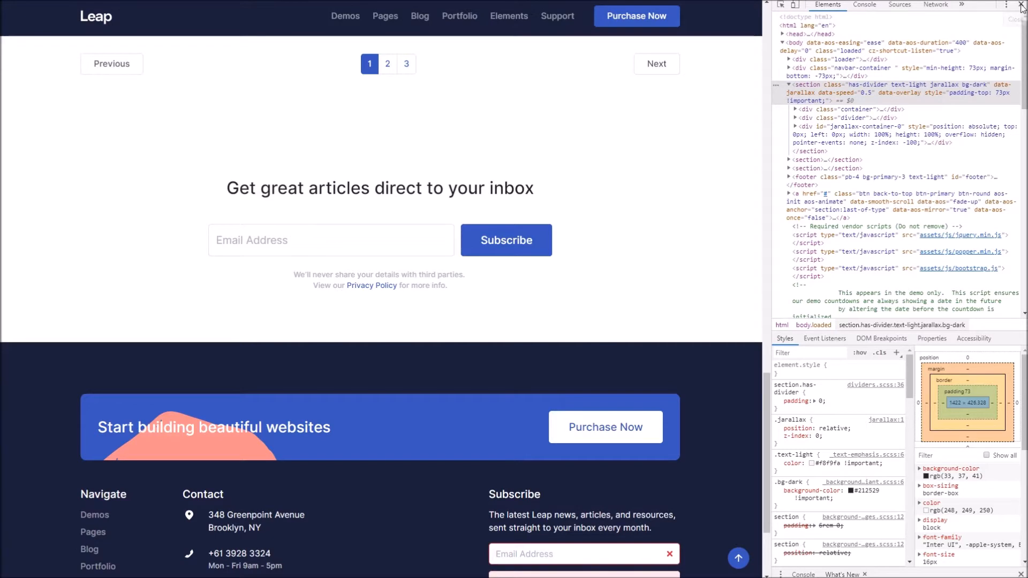
left_click(1021, 4)
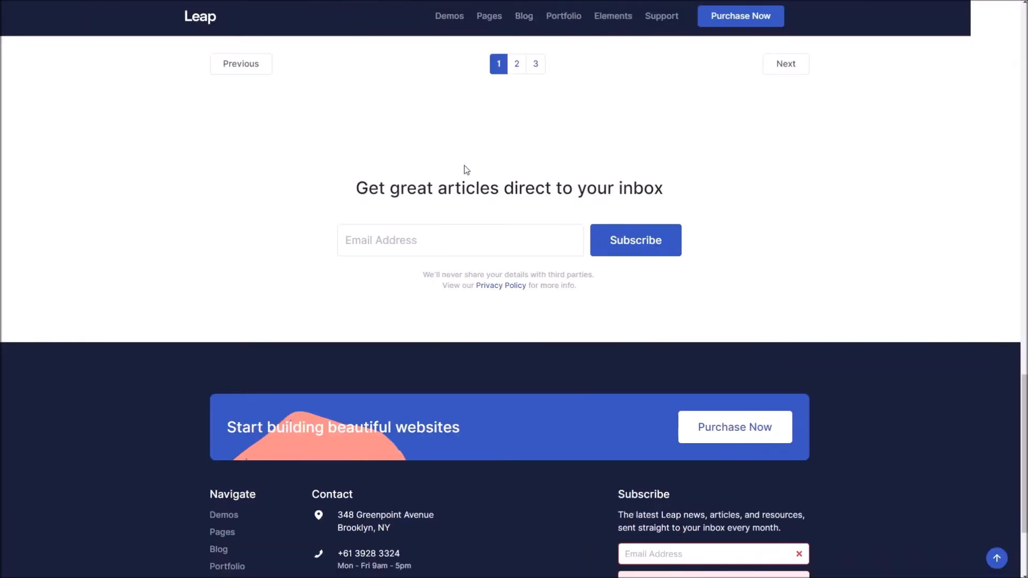
left_click_drag(362, 188, 544, 188)
left_click(543, 188)
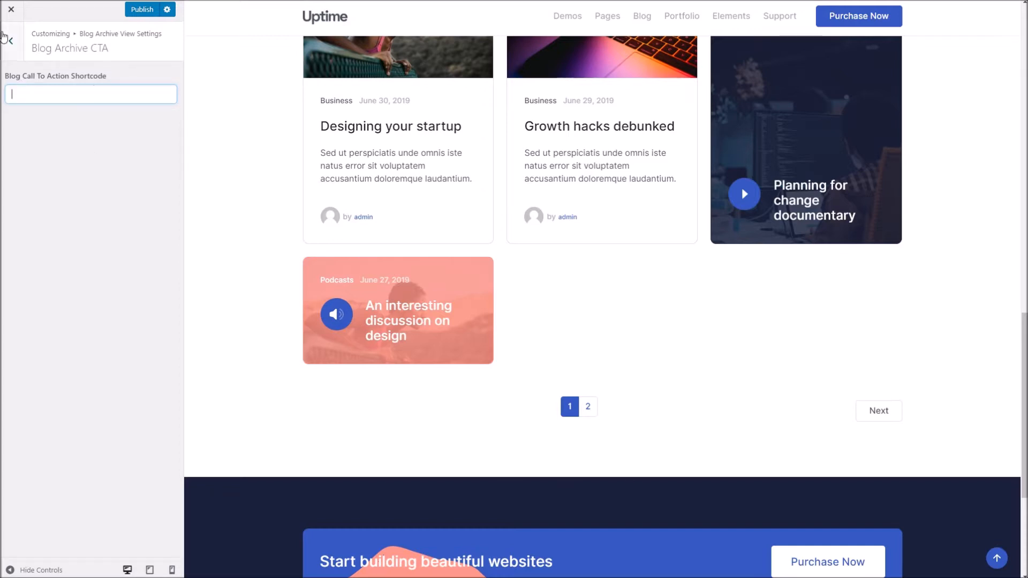
left_click(11, 43)
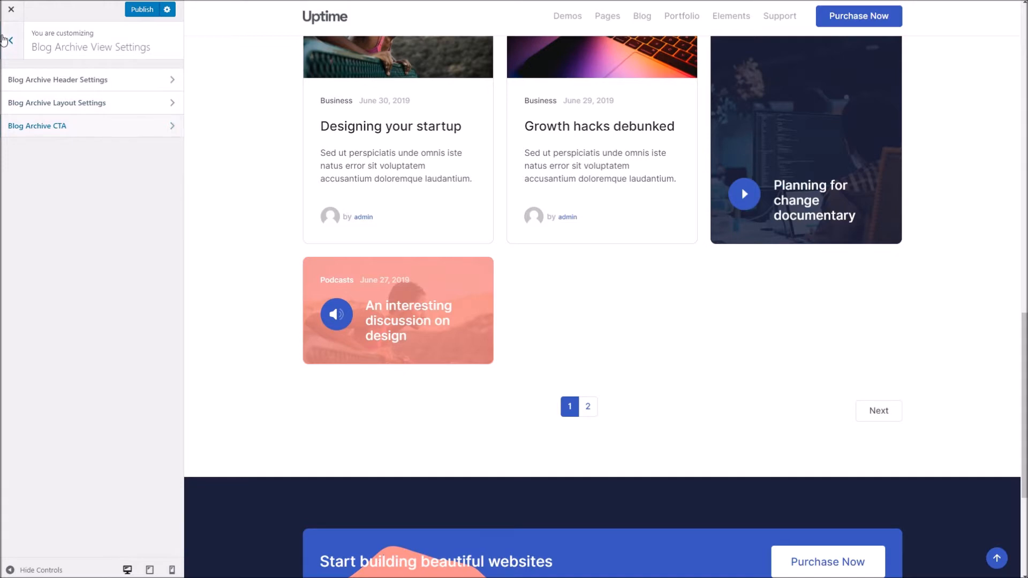
left_click(11, 43)
- Review the layout options in the Portfolio Single View Layout Settings, returning to the Customizer's main list
left_click(130, 339)
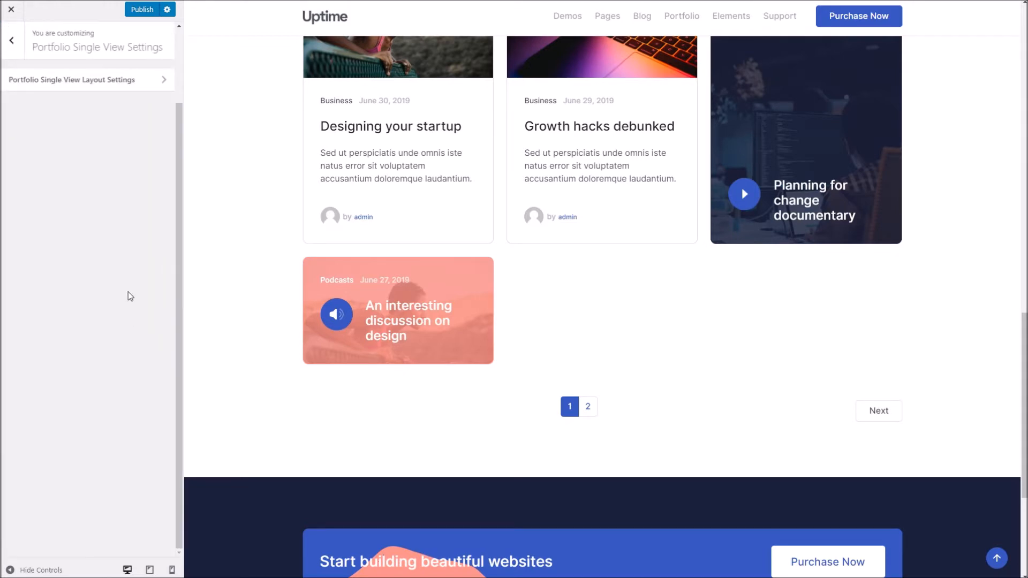
left_click(99, 82)
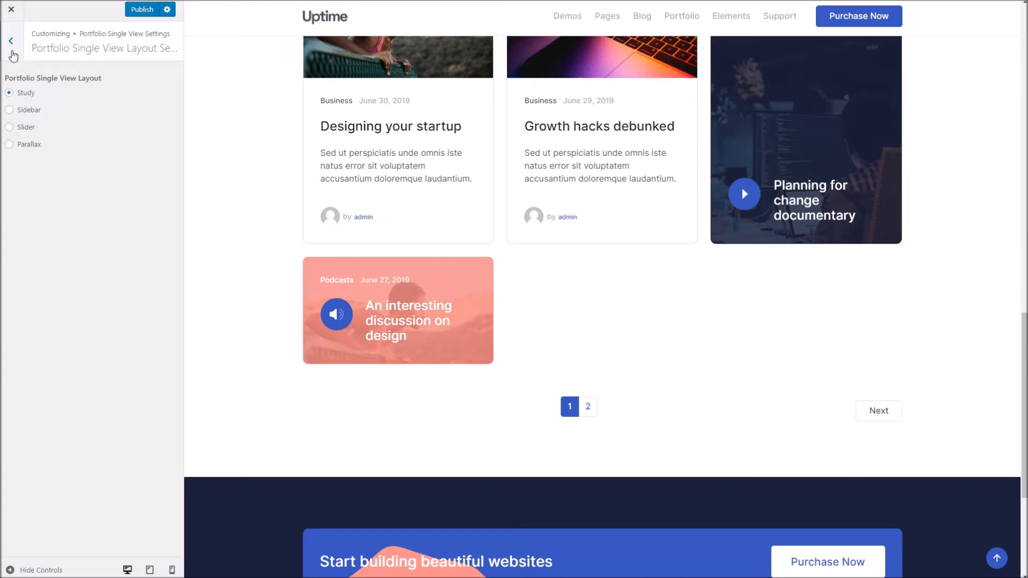
left_click(12, 43)
left_click(17, 44)
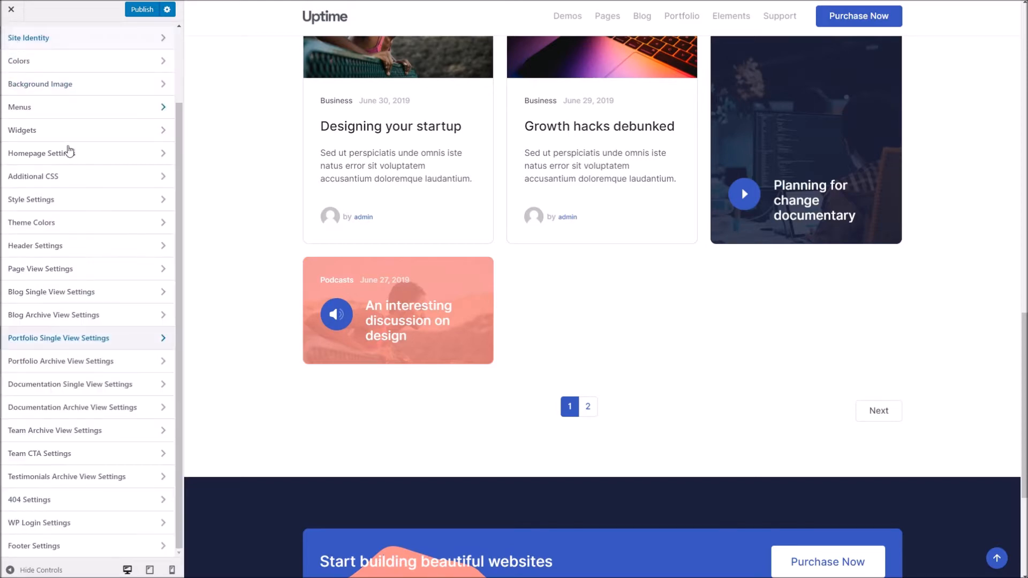
- Review the Portfolio Archive View Settings, covering the header's breadcrumbs, title and subtitle and the column layout, returning to the Customizer's main list
left_click(110, 366)
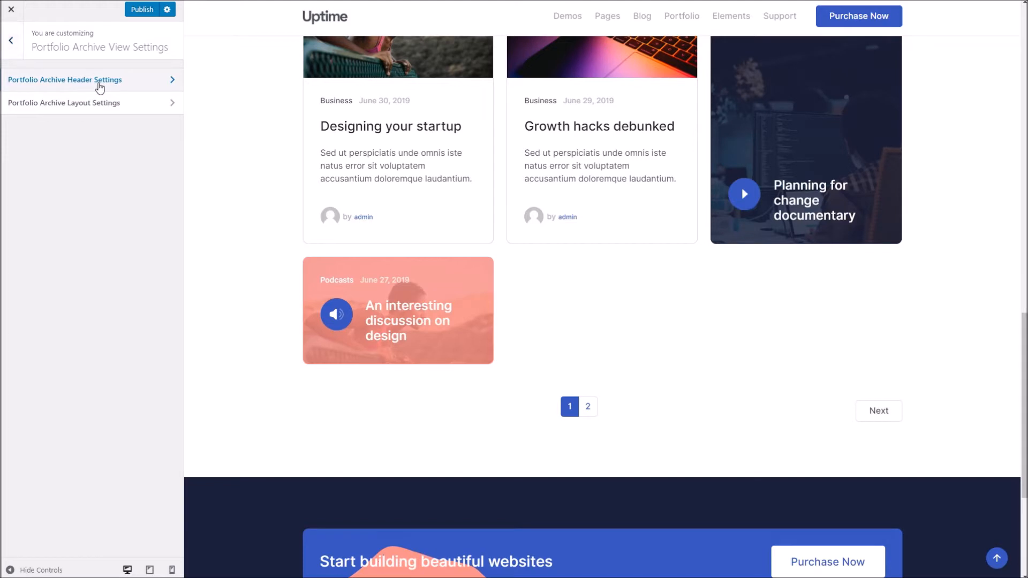
left_click(100, 82)
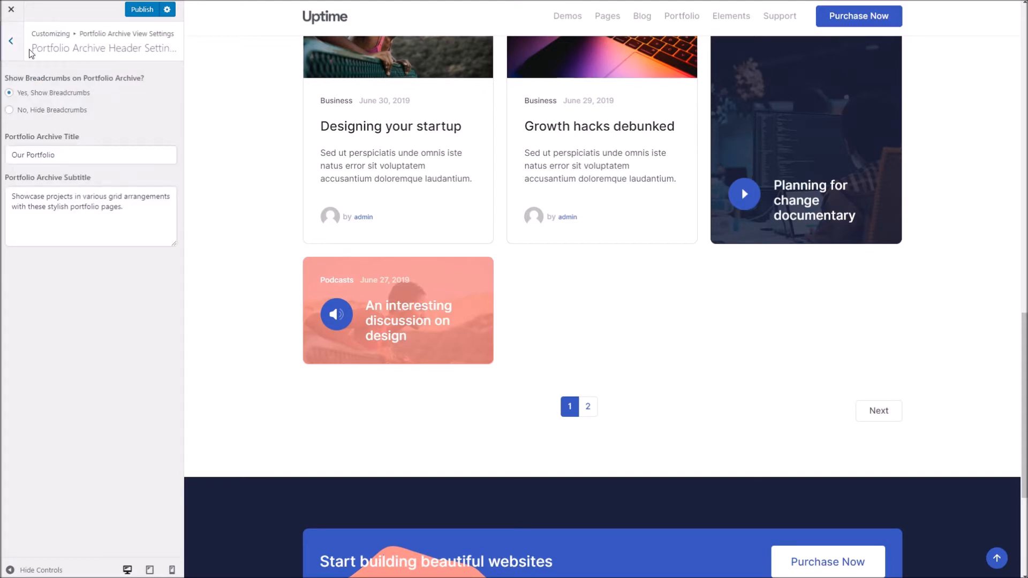
left_click(54, 157)
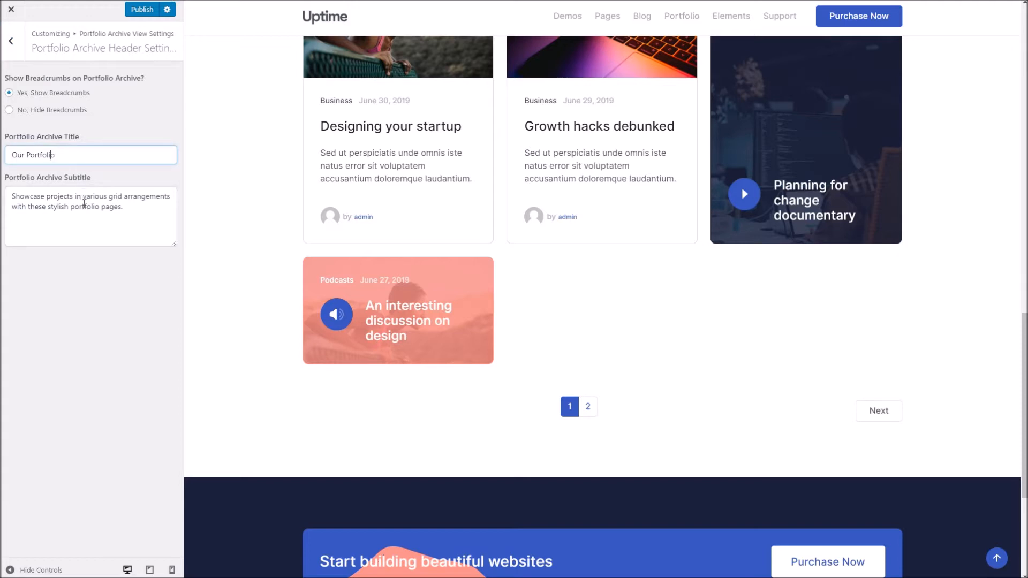
left_click(11, 41)
left_click(35, 109)
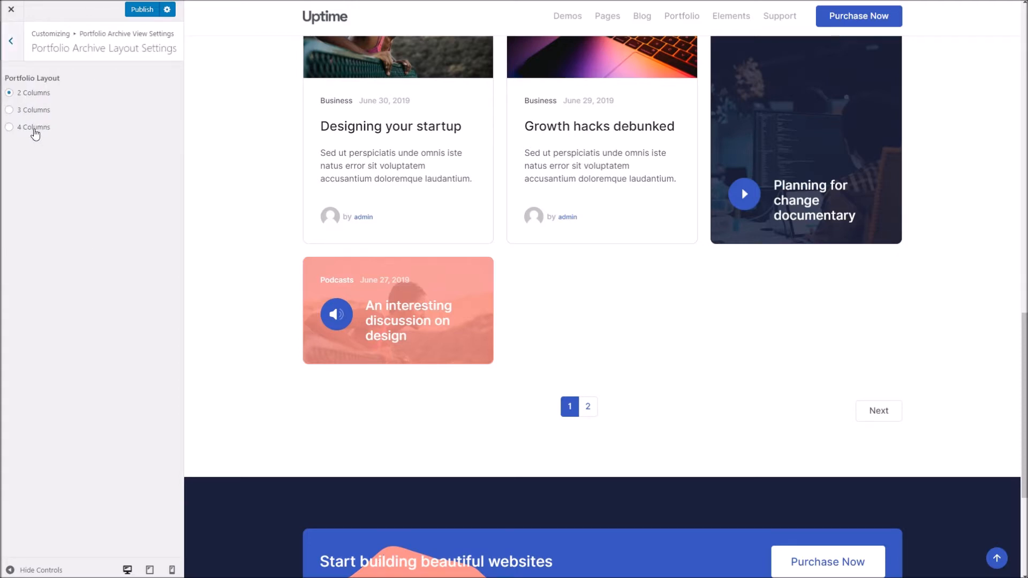
left_click(12, 47)
left_click(14, 50)
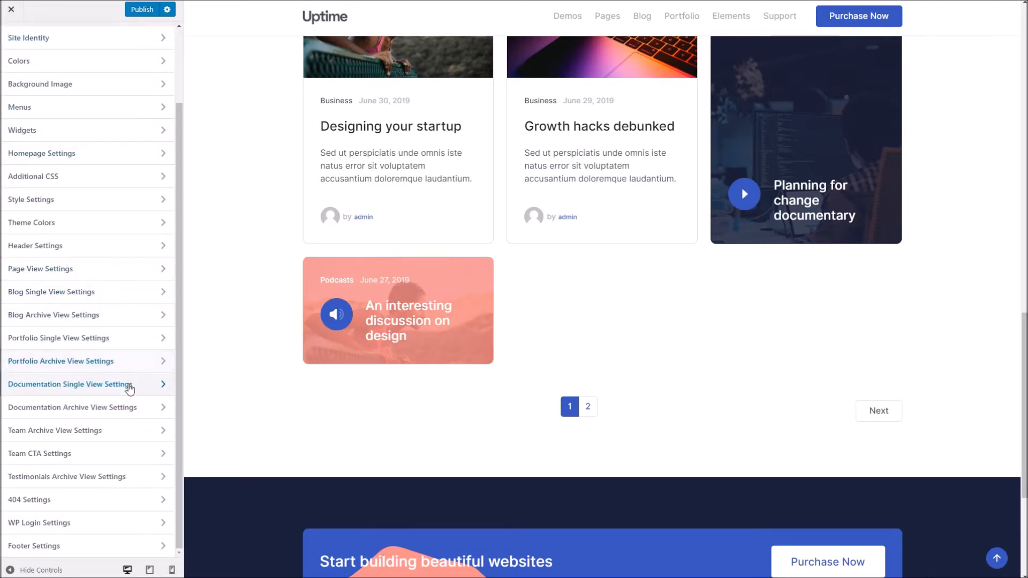
- Review the breadcrumbs, meta, categories and voting options in the Documentation Single View, returning to the Customizer's main list
left_click(129, 389)
left_click(91, 82)
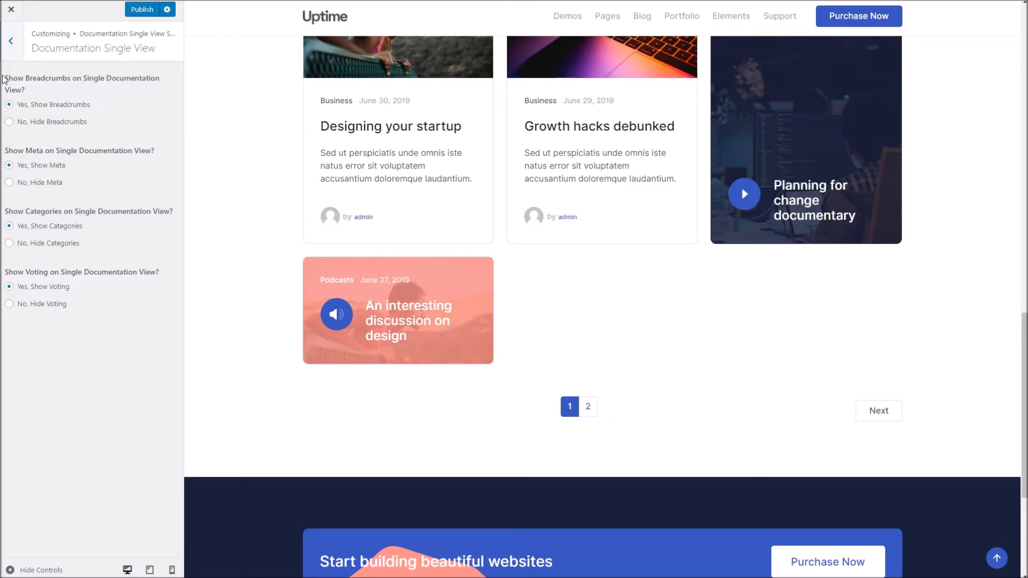
left_click(11, 41)
left_click(9, 40)
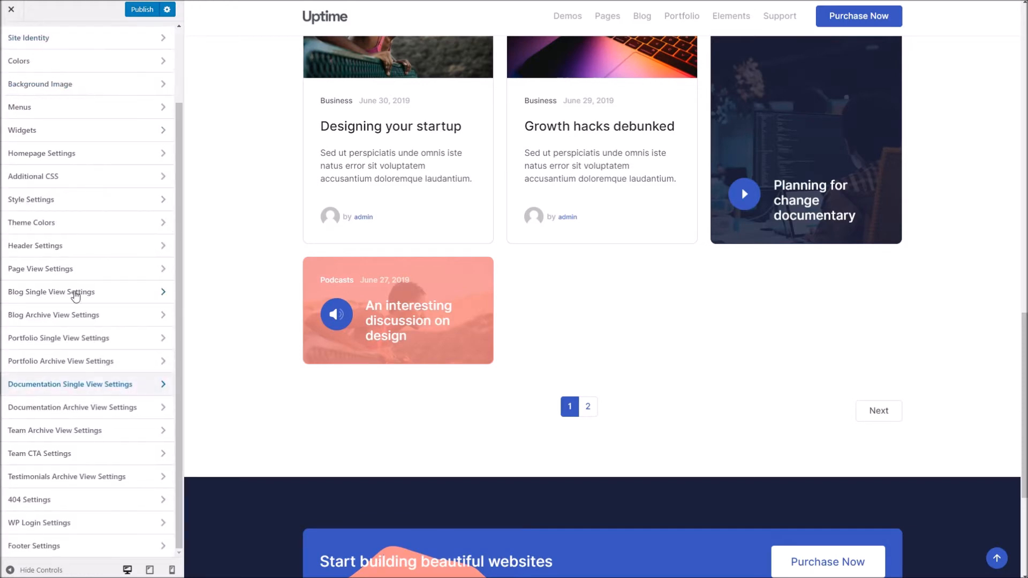
- Review the breadcrumbs, header background, header layout and logo options in the Documentation Archive View
left_click(109, 408)
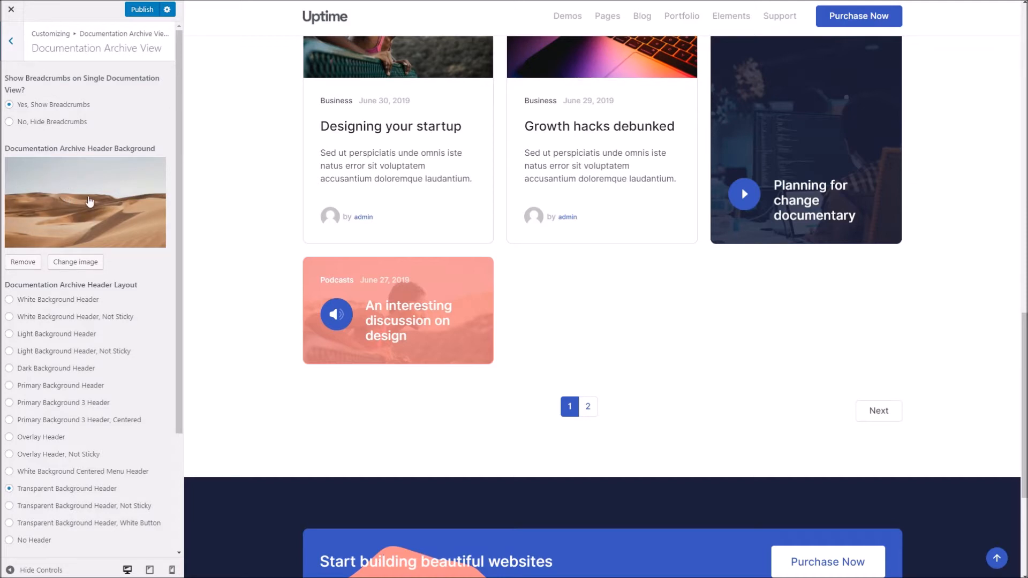
scroll(78, 262, "down", 1)
scroll(94, 219, "down", 2)
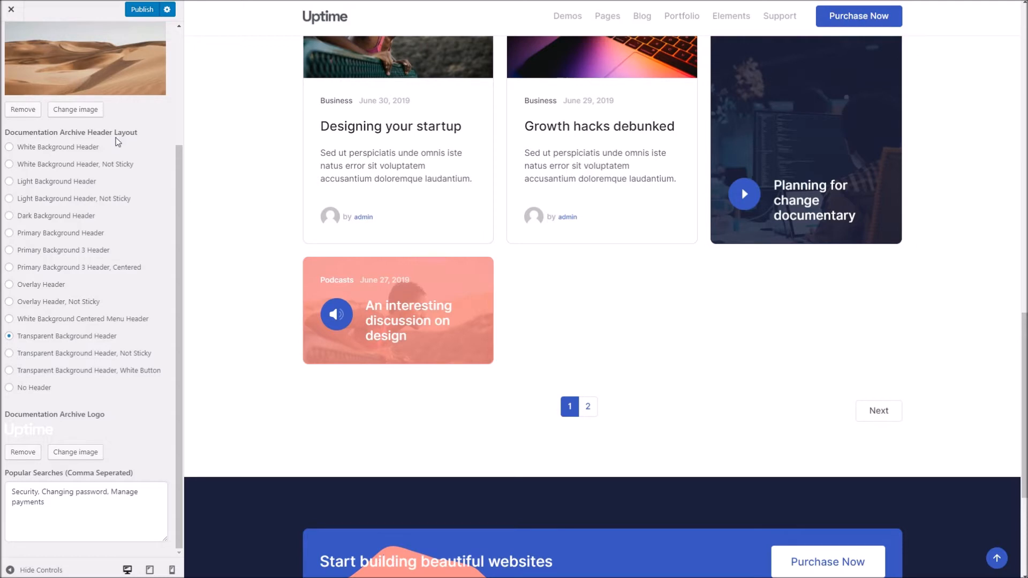
- Compare the Popular Searches field with the search links on the demo knowledgebase page, returning to the Customizer's main list
left_click(61, 520)
key("ctrl+a")
left_click(76, 504)
key("ctrl+a")
left_click(76, 508)
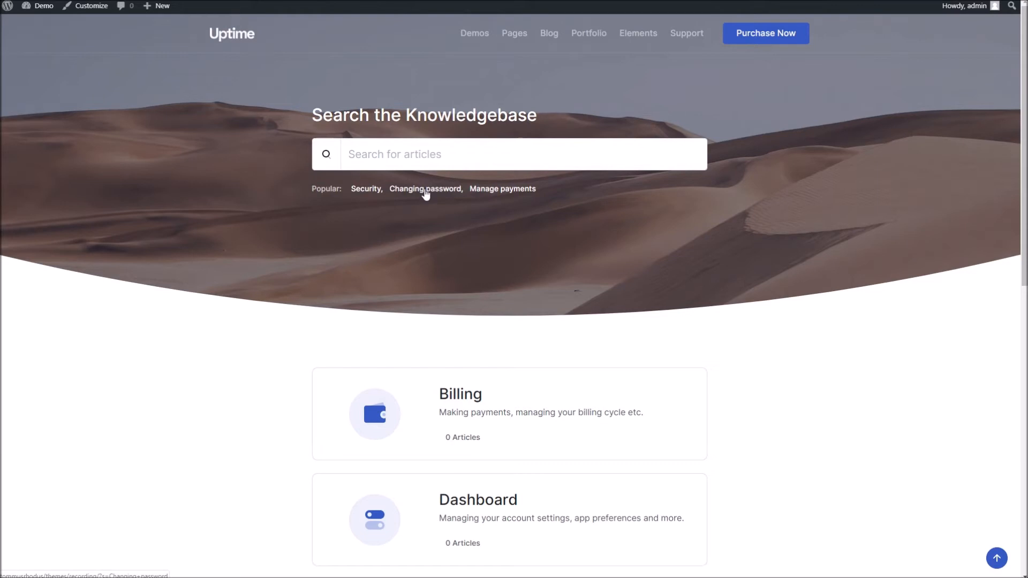
left_click(366, 191)
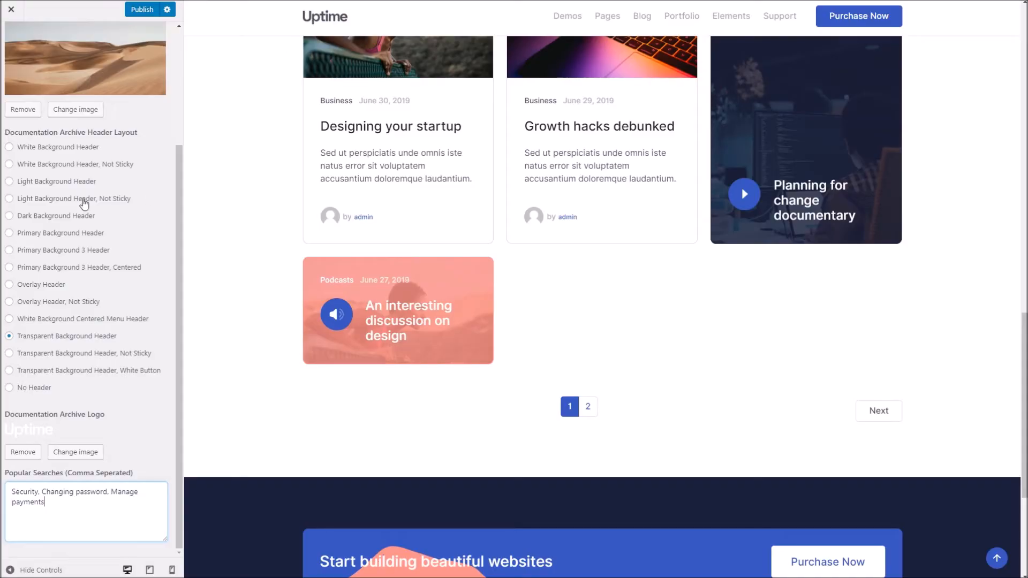
scroll(14, 59, "up", 3)
left_click(12, 53)
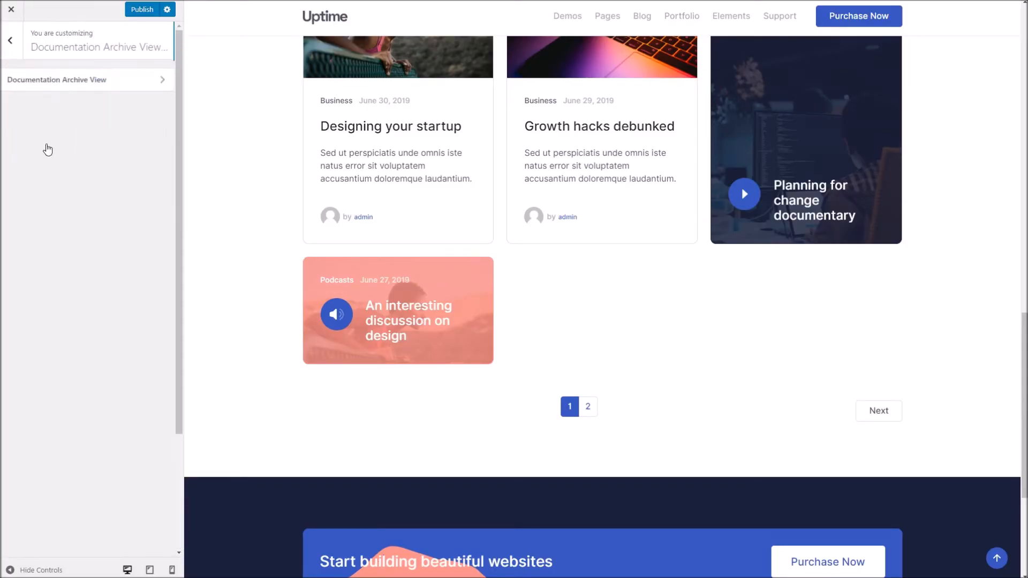
left_click(11, 41)
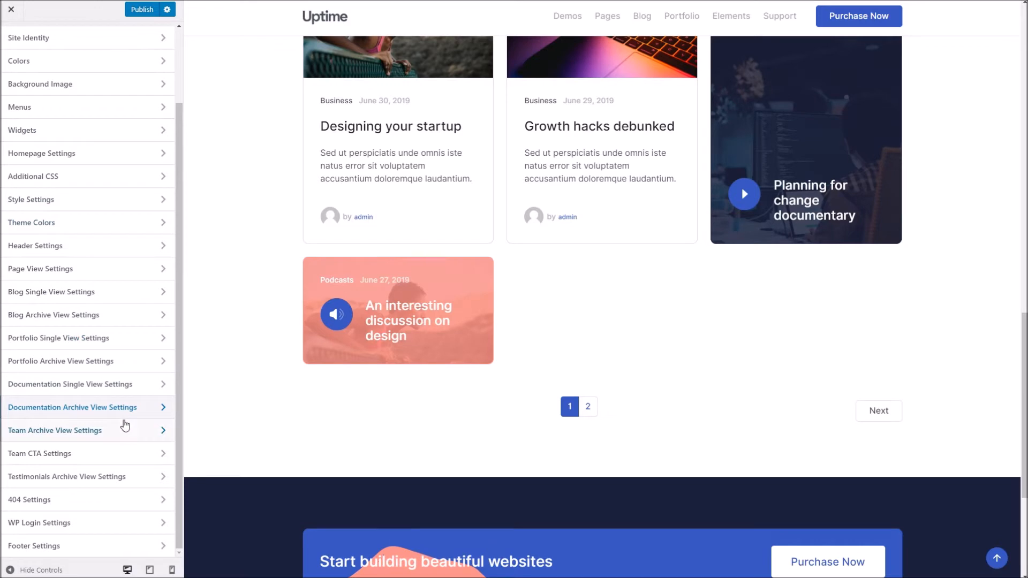
- Review the header and layout sections of the Team Archive View Settings, returning to the Customizer's main list
left_click(115, 430)
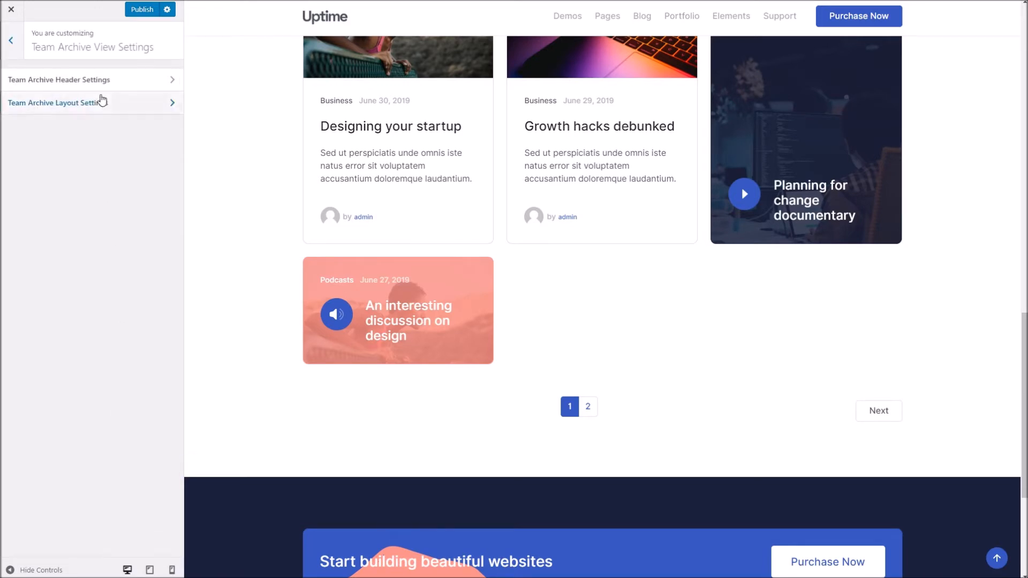
left_click(99, 81)
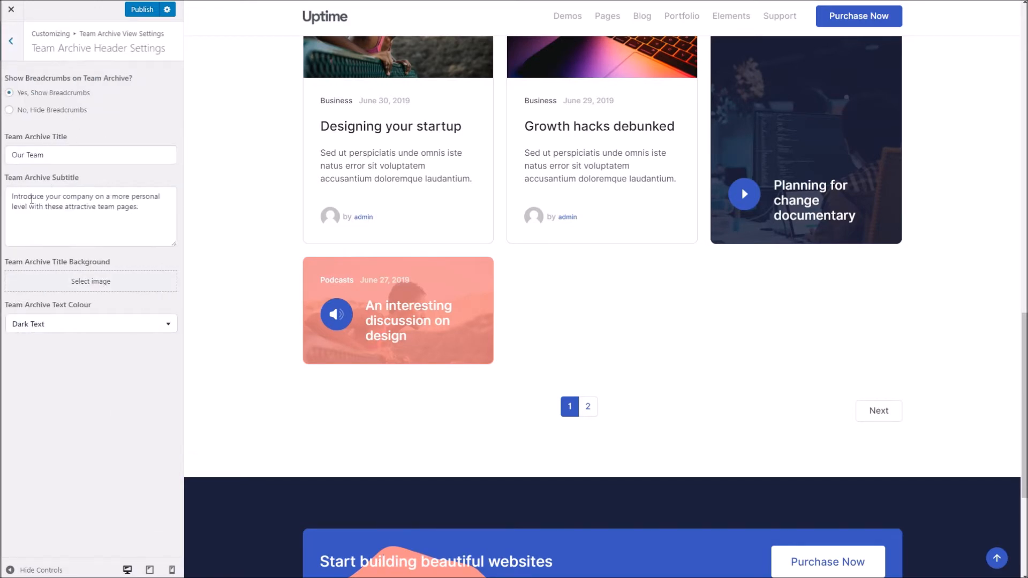
left_click(20, 53)
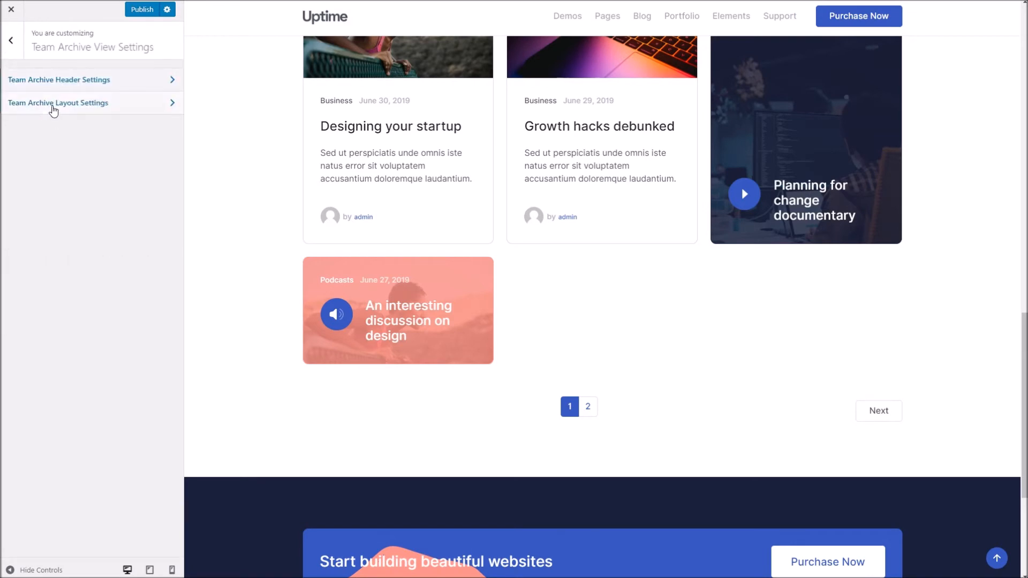
left_click(51, 109)
left_click(11, 41)
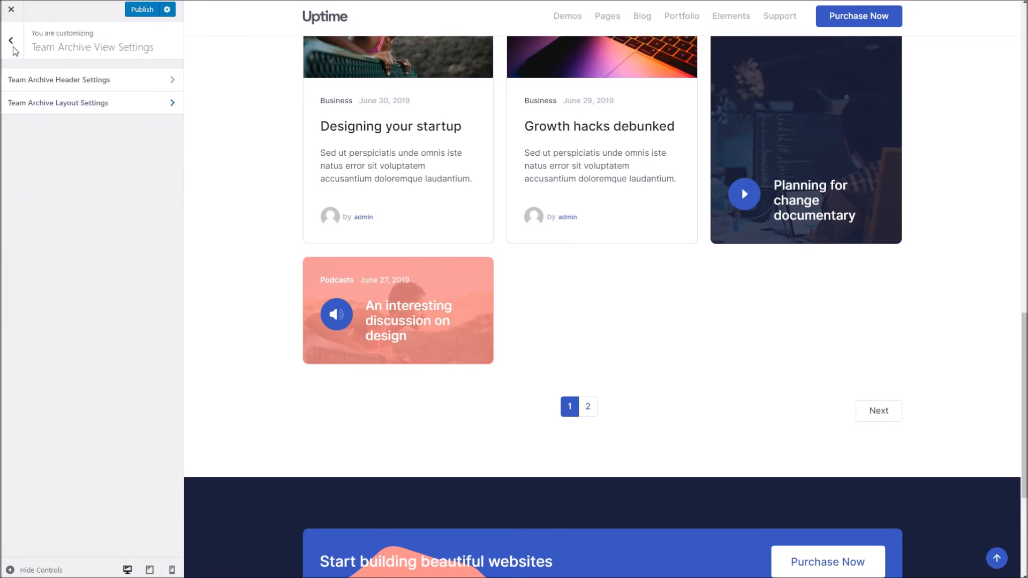
left_click(11, 41)
- Examine the Team CTA Content field in the Team CTA Settings, returning to the Customizer's main list
left_click(69, 452)
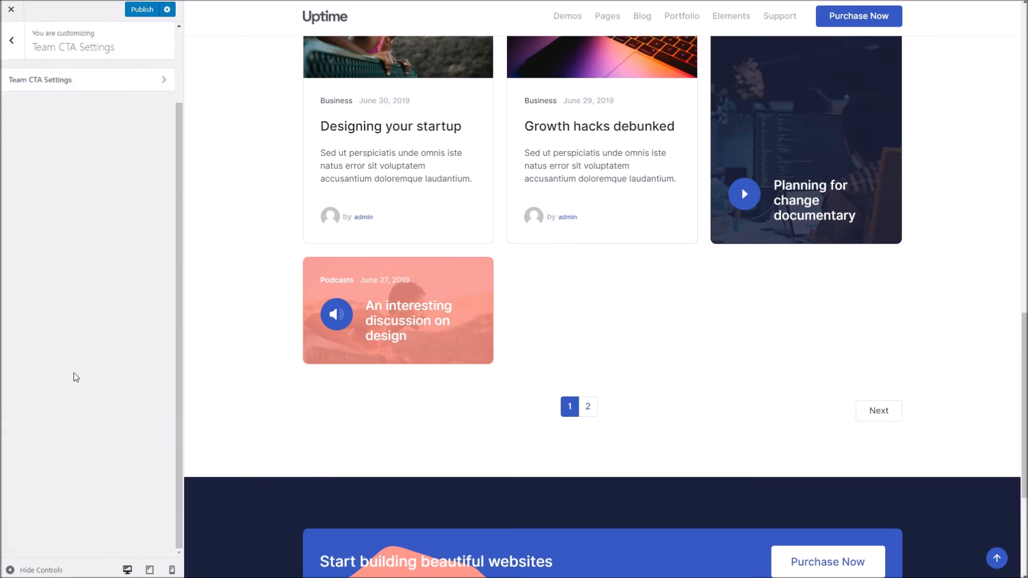
left_click(75, 82)
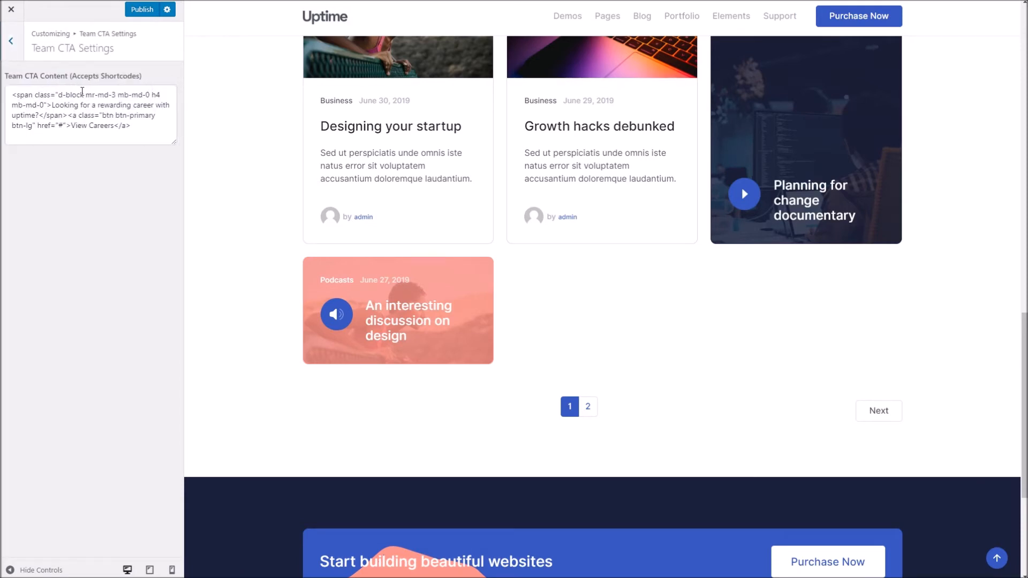
left_click(16, 53)
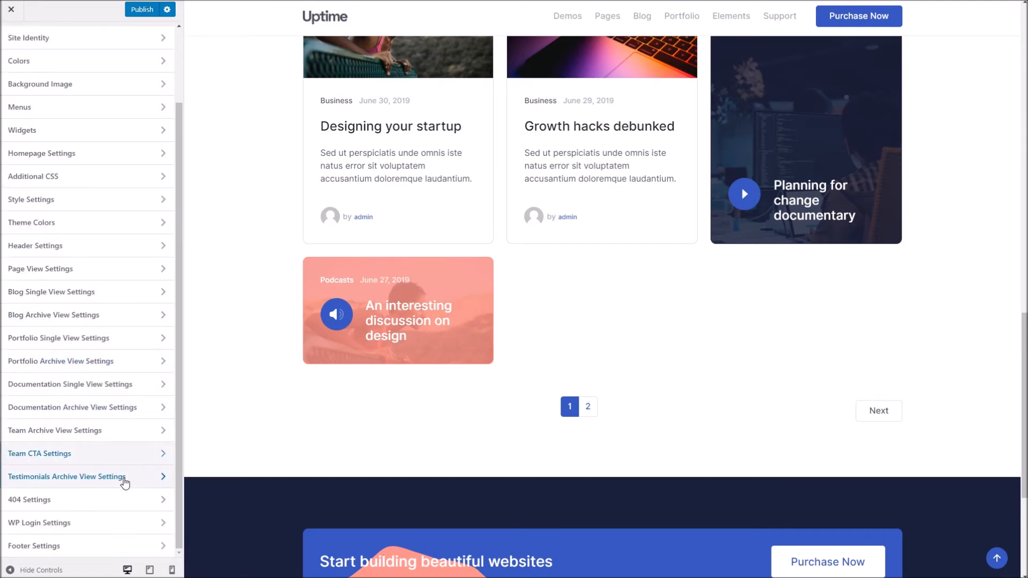
- Review the Testimonial Archive View's title, subtitle, breadcrumbs, header layout and logo options, returning to the Customizer's main list
left_click(122, 478)
left_click(97, 83)
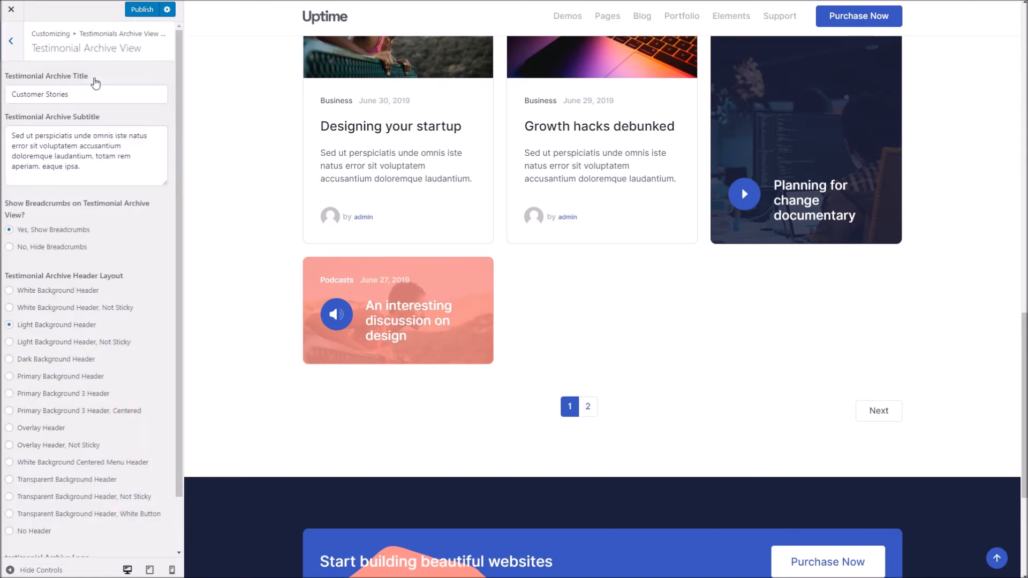
left_click(64, 94)
left_click(100, 140)
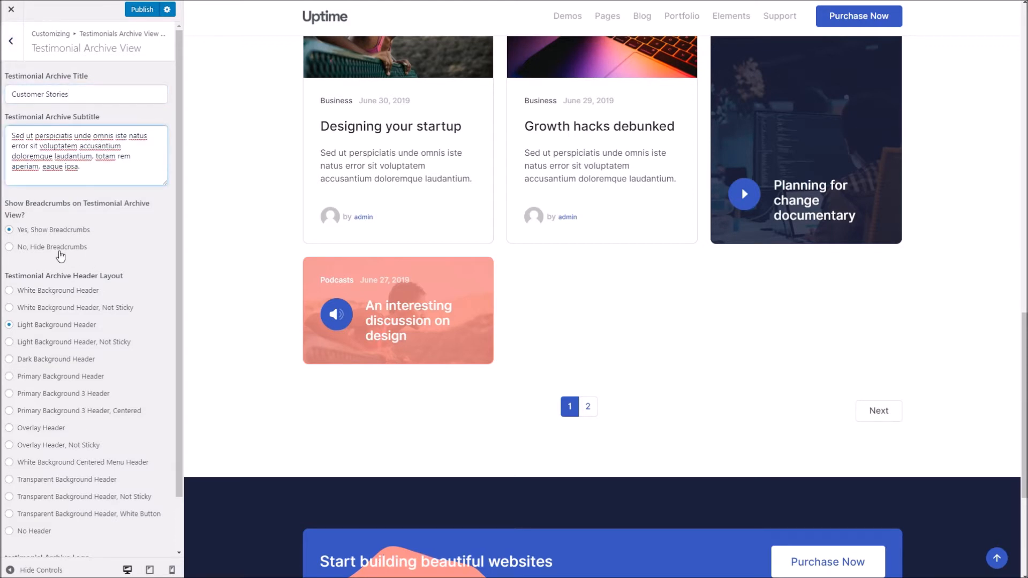
scroll(61, 256, "down", 2)
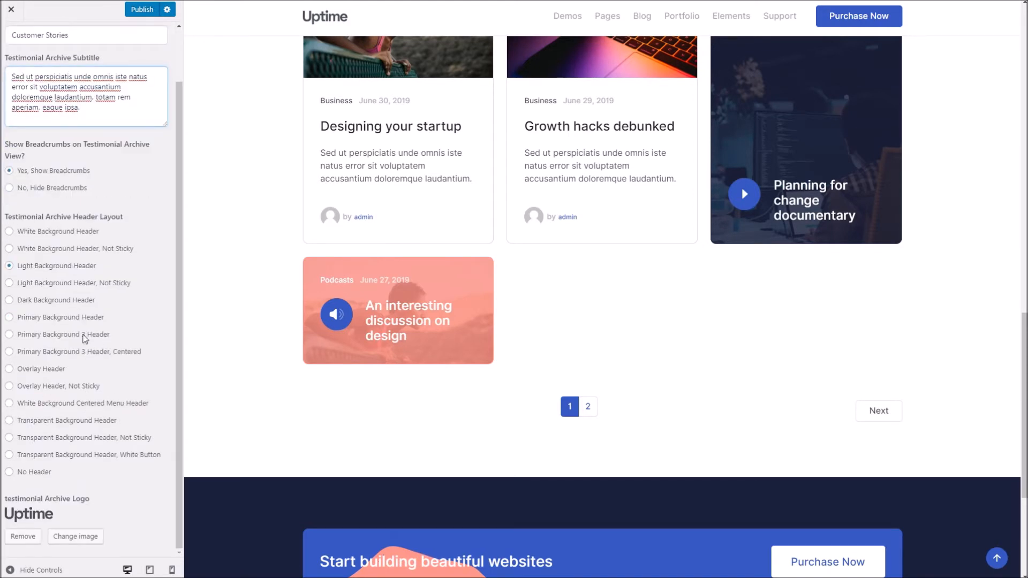
scroll(19, 37, "up", 2)
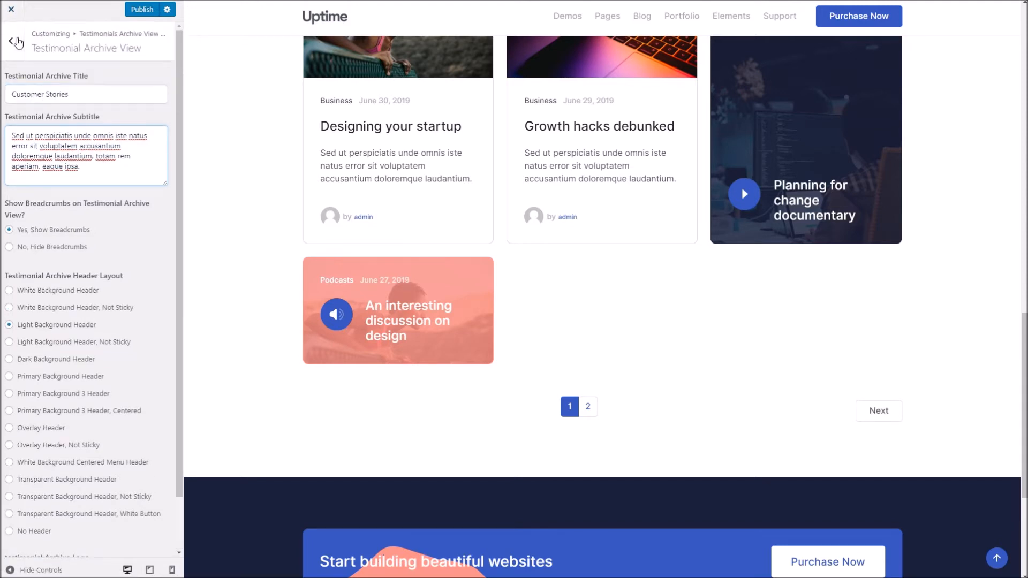
left_click(16, 46)
left_click(20, 53)
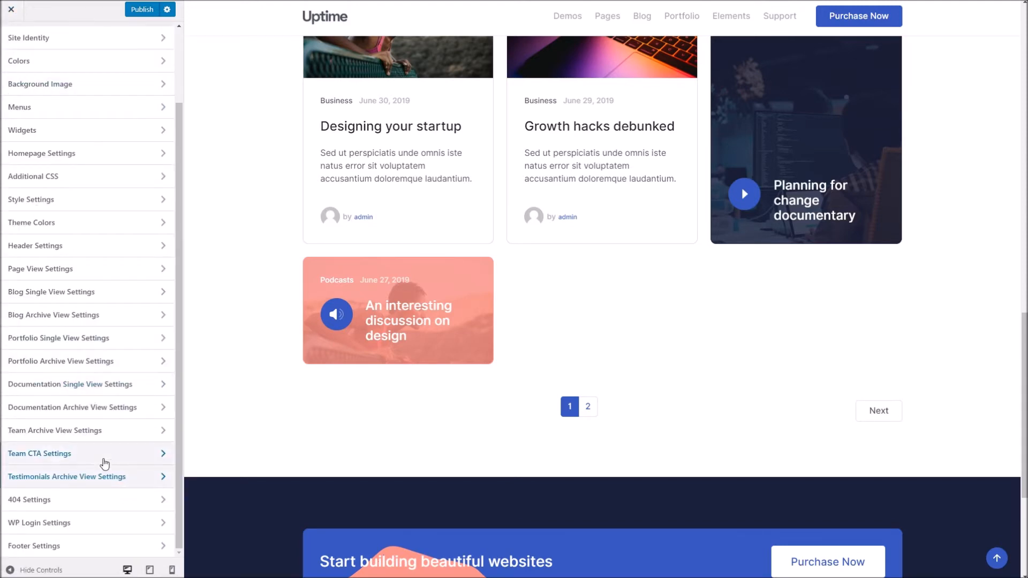
- Examine the 404 Logo setting alongside the Site Identity logo, returning to the Customizer's main list
left_click(73, 498)
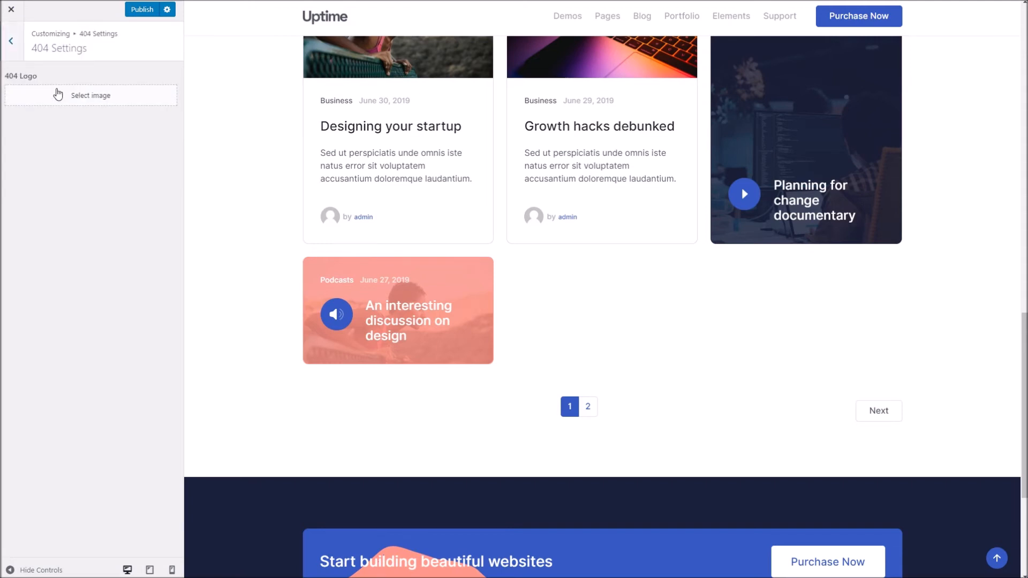
left_click(12, 50)
left_click(11, 43)
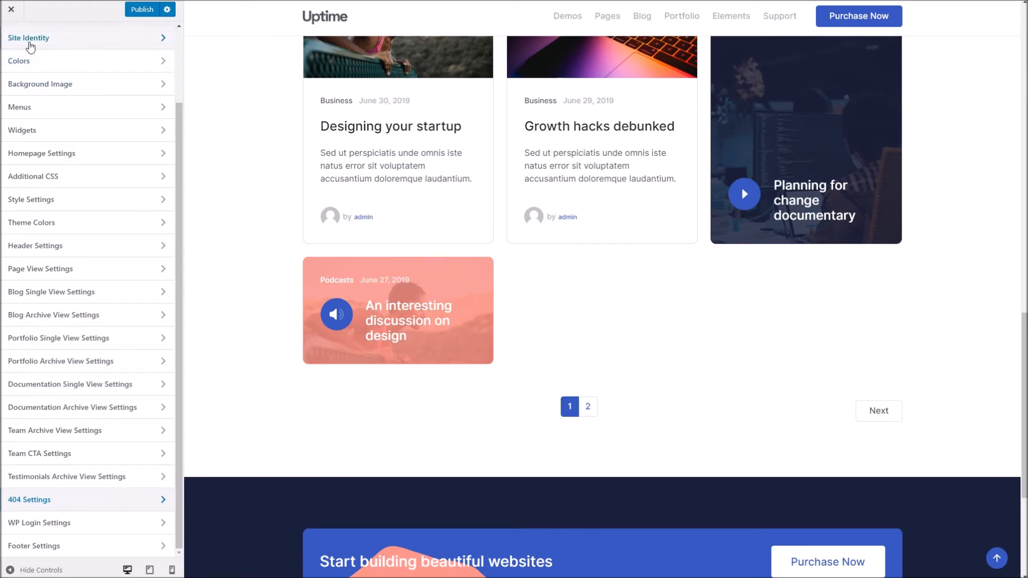
left_click(30, 43)
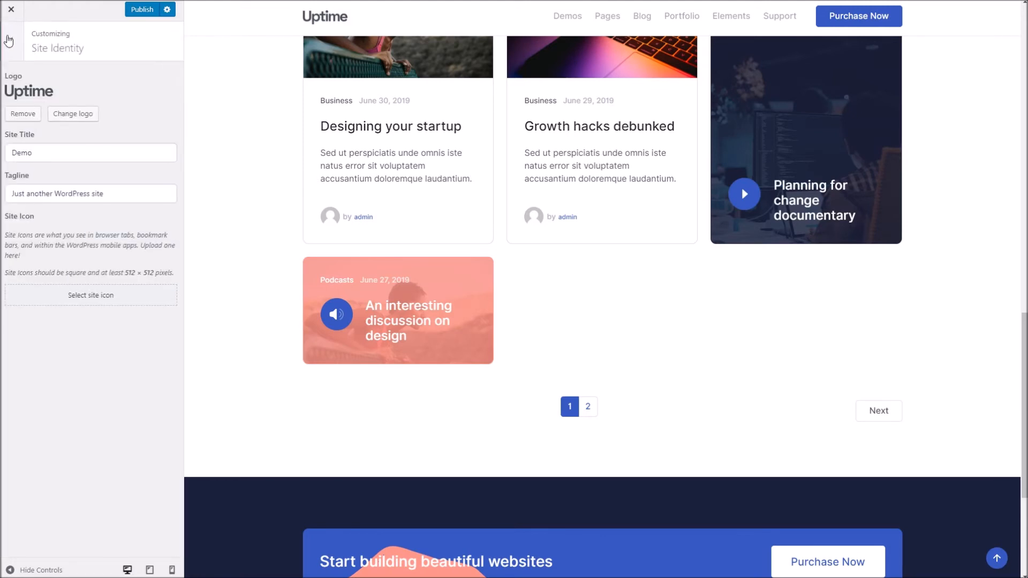
left_click(11, 41)
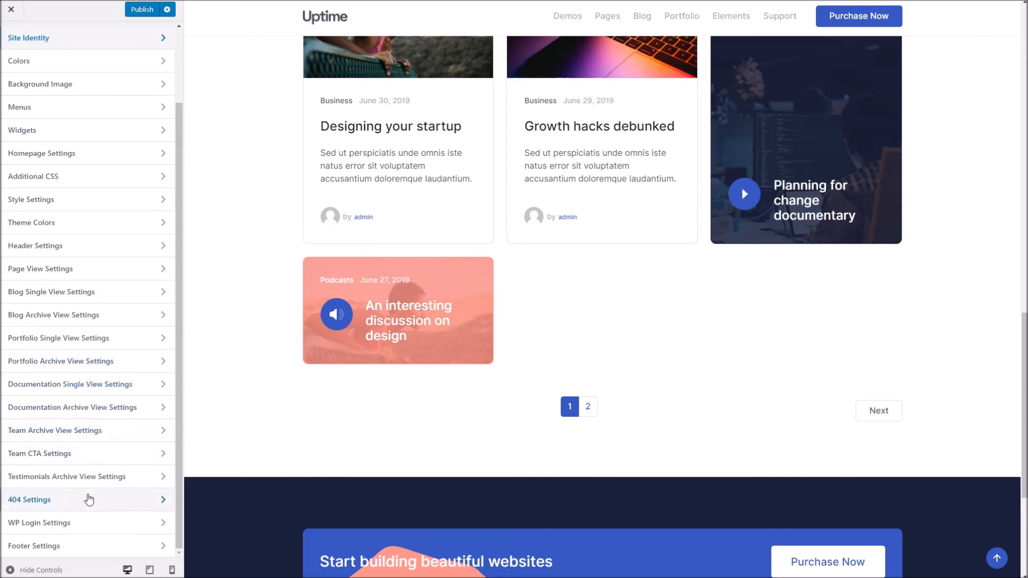
left_click(87, 499)
left_click(61, 85)
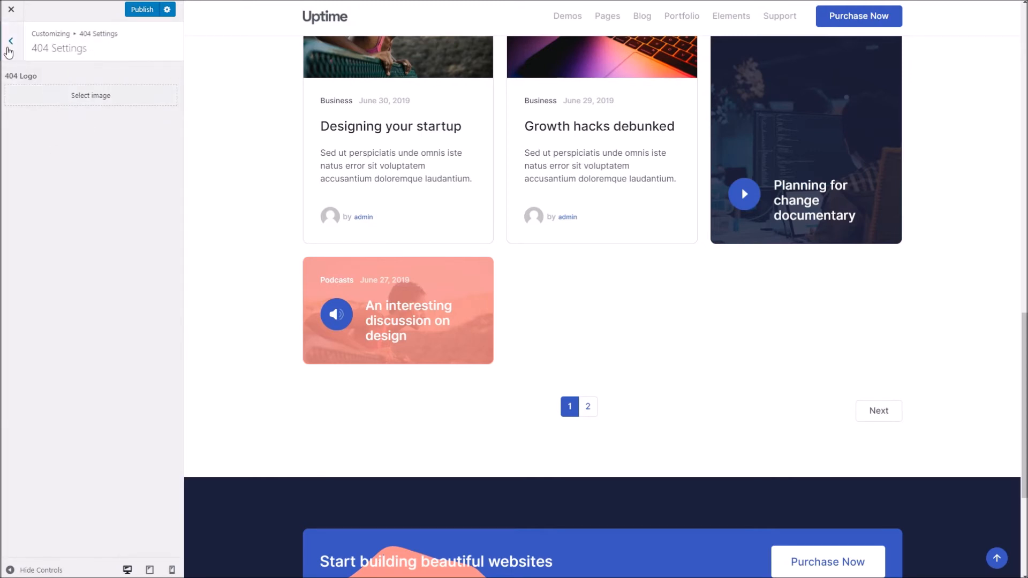
left_click(10, 49)
left_click(10, 43)
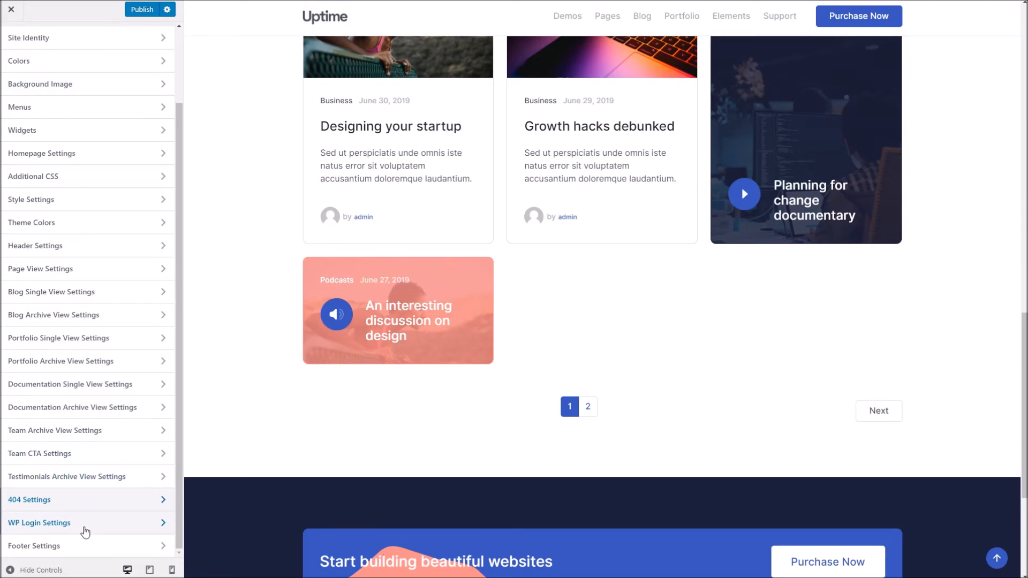
- Review the login logo and background options in the WP Login Settings, returning to the Customizer's main list
left_click(84, 523)
left_click(43, 80)
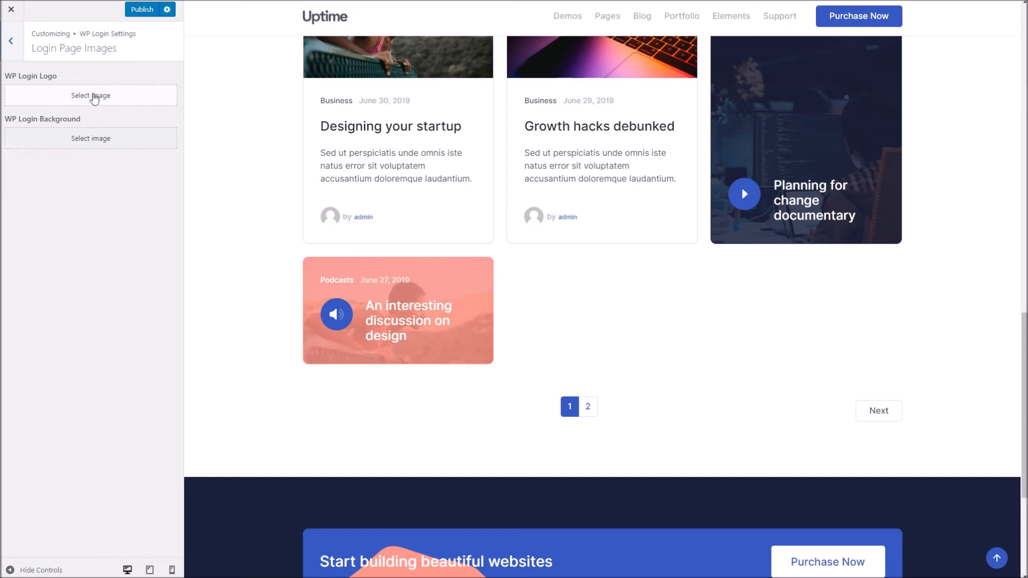
left_click(13, 46)
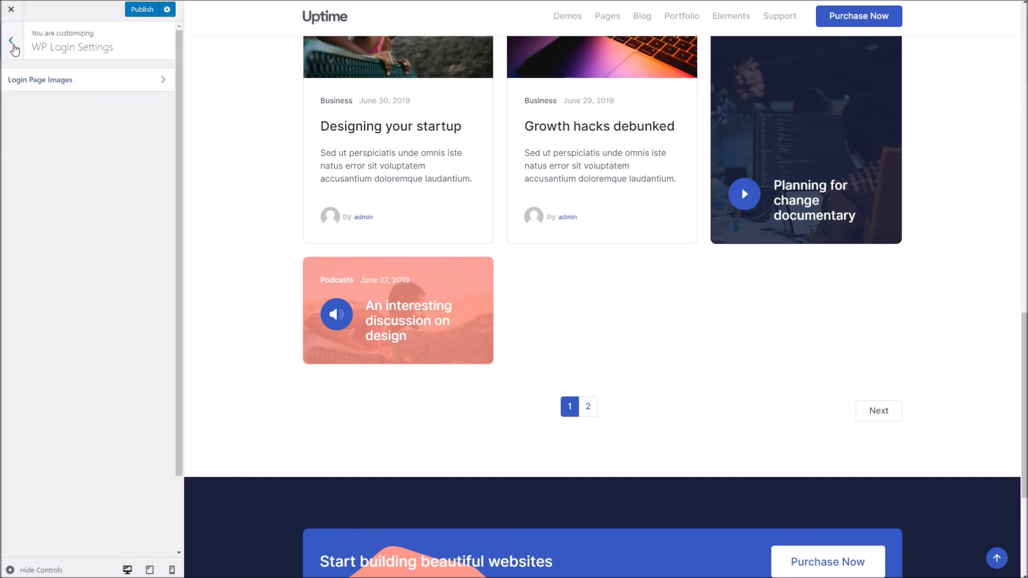
left_click(13, 46)
- Review the Footer Layout options and compare the Default Footer CTA code with the call-to-action banner in the site preview
left_click(92, 543)
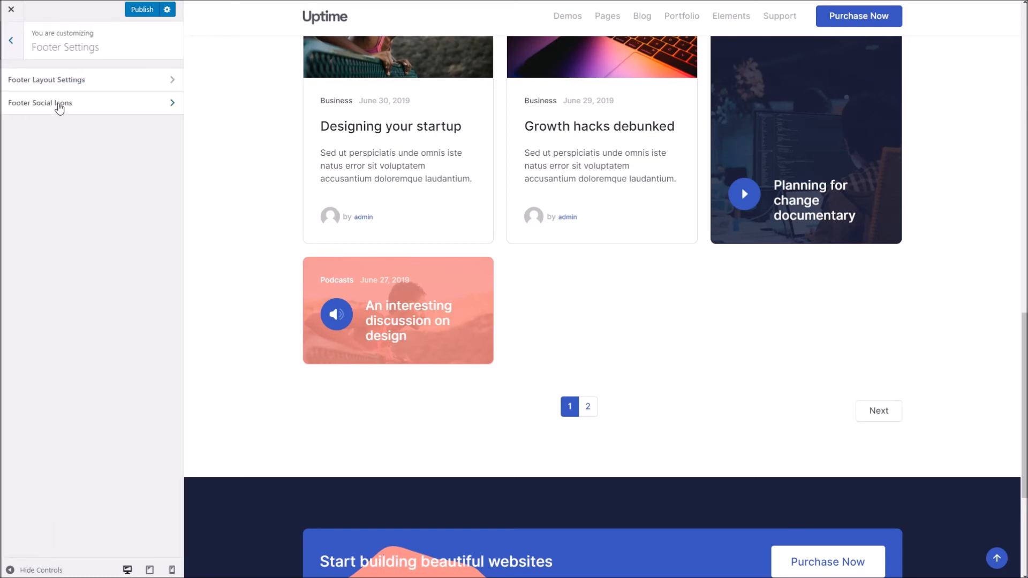
left_click(60, 81)
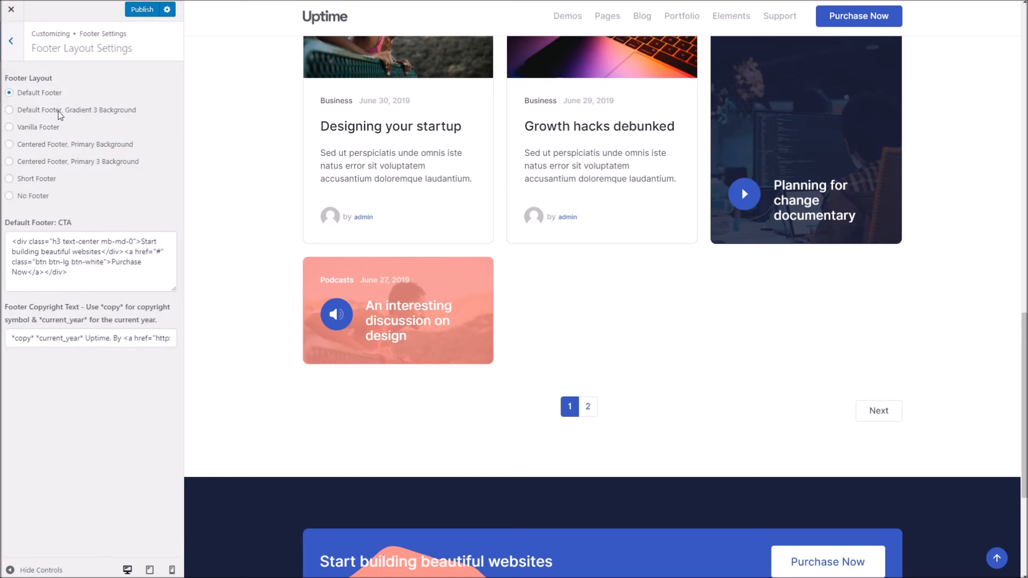
left_click(84, 261)
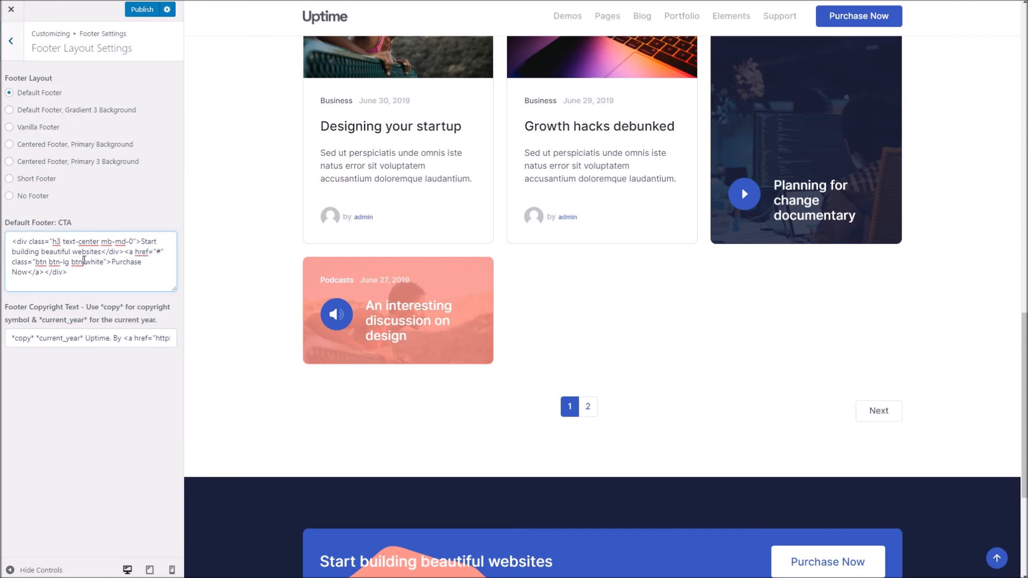
scroll(549, 568, "down", 1)
scroll(549, 568, "down", 3)
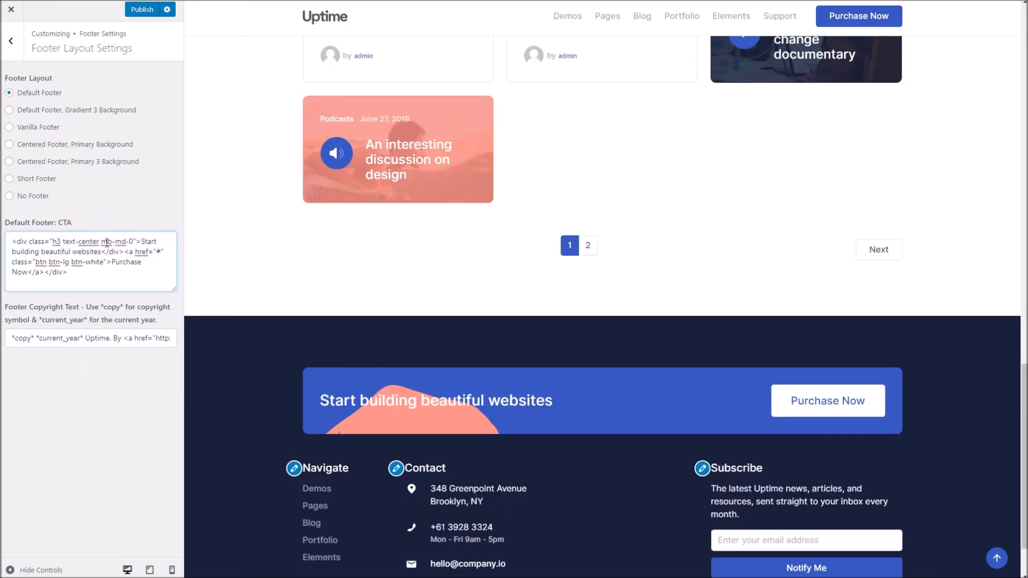
key("ctrl+a")
left_click(46, 254)
- Compare the Footer Copyright Text field and its *copy* and *current_year* placeholders with the copyright line in the previewed footer
scroll(606, 444, "down", 2)
left_click(100, 339)
left_click_drag(567, 557, 665, 564)
left_click(568, 555)
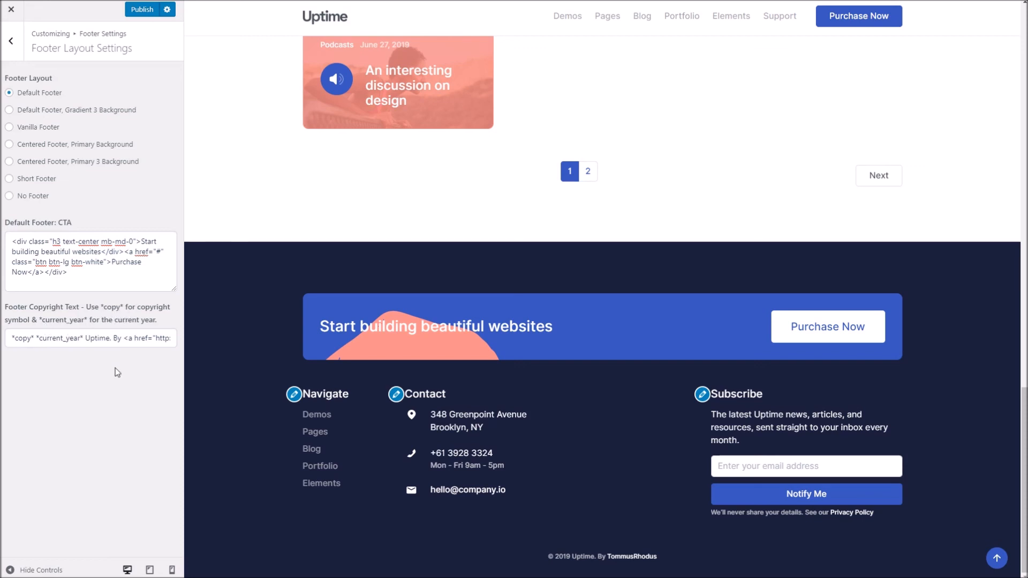
left_click_drag(96, 338, 6, 339)
left_click(111, 339)
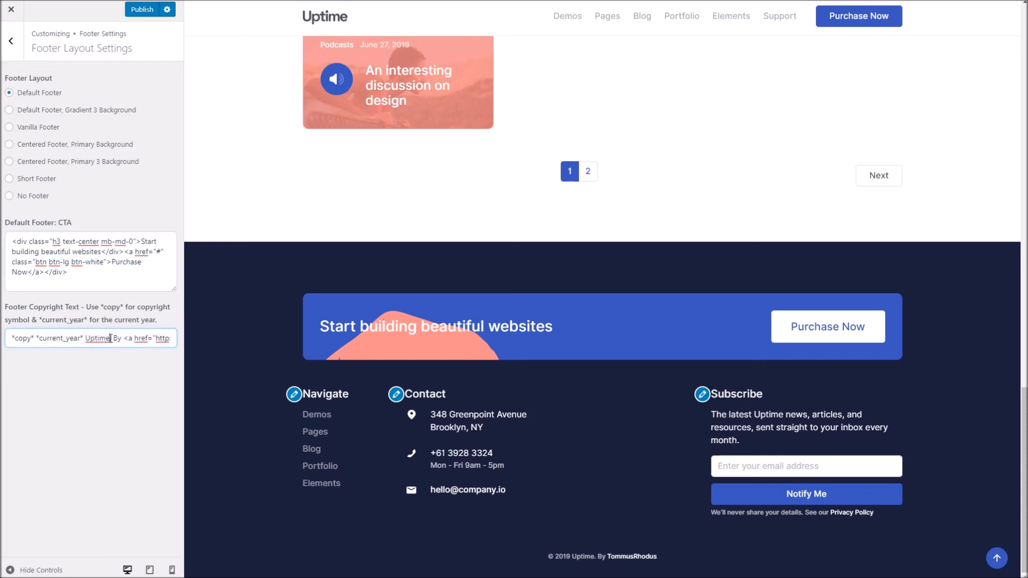